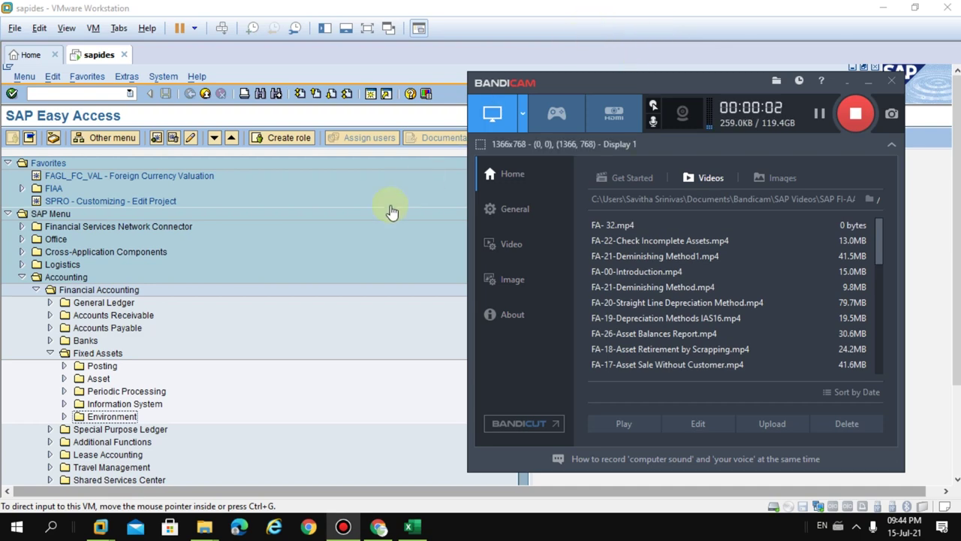
- Maximize the SAP session and reset the menu tree to Accounting > Financial Accounting
{"action": "left_click", "coordinate": [849, 80]}
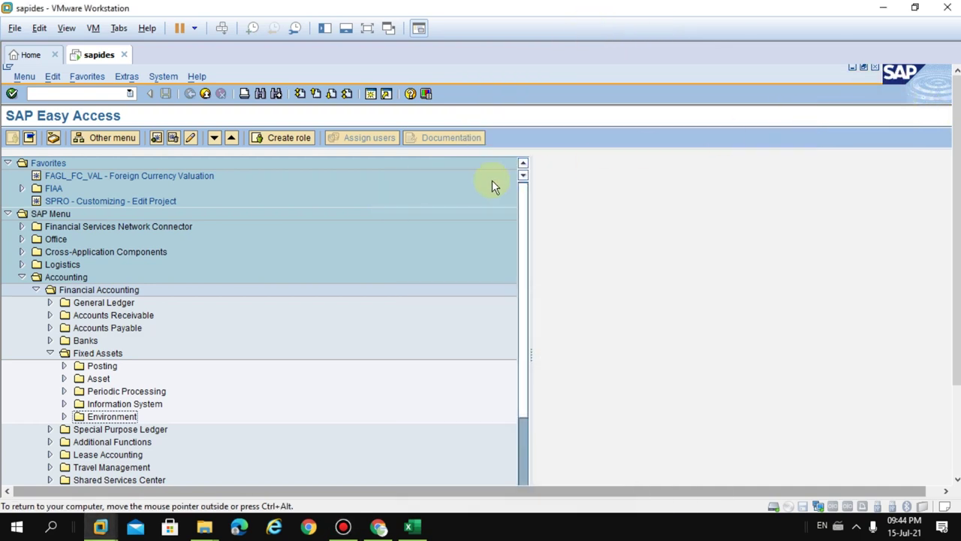
{"action": "left_click", "coordinate": [367, 30]}
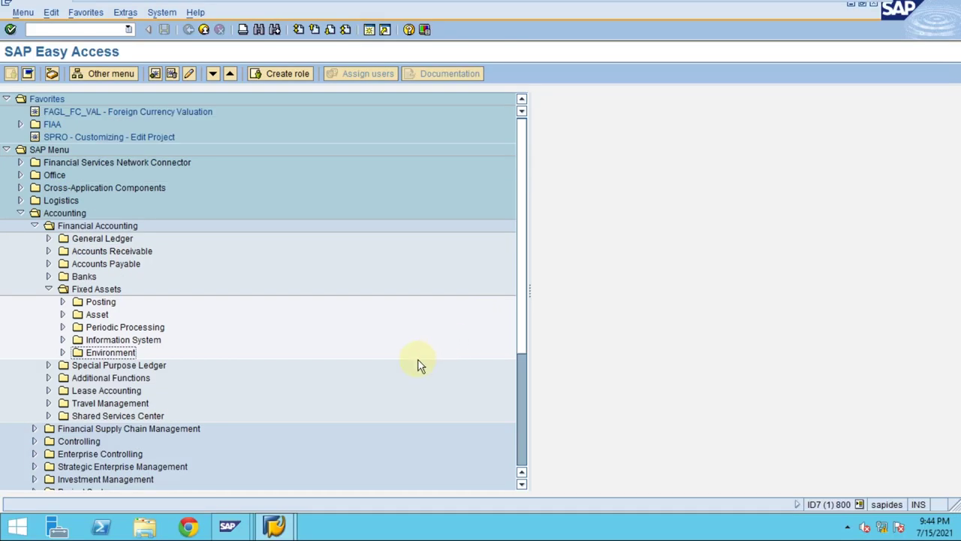
{"action": "left_click", "coordinate": [48, 289]}
{"action": "left_click", "coordinate": [16, 214]}
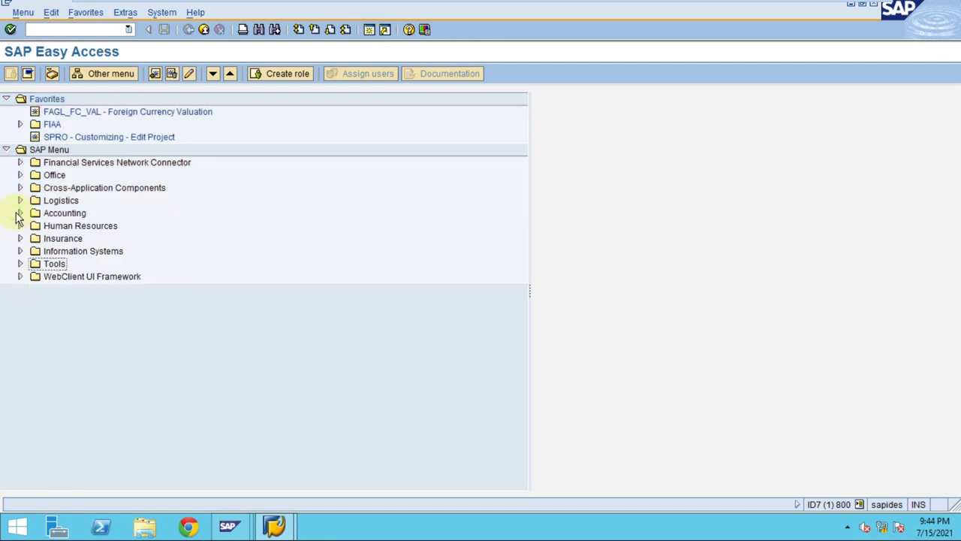
{"action": "left_click", "coordinate": [19, 214]}
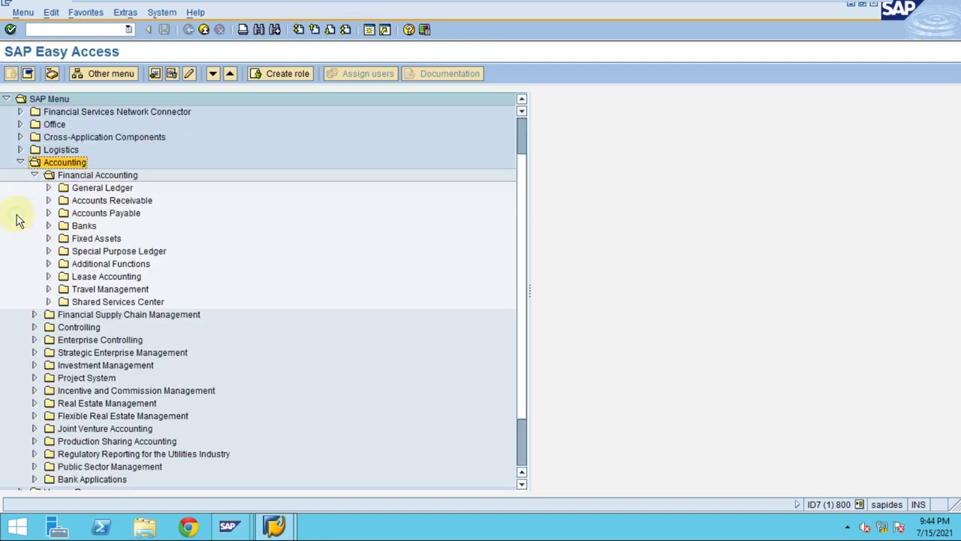
- Expand Fixed Assets > Information System > Reports on Asset Accounting > Day-to-Day Activities > International
{"action": "left_click", "coordinate": [47, 239]}
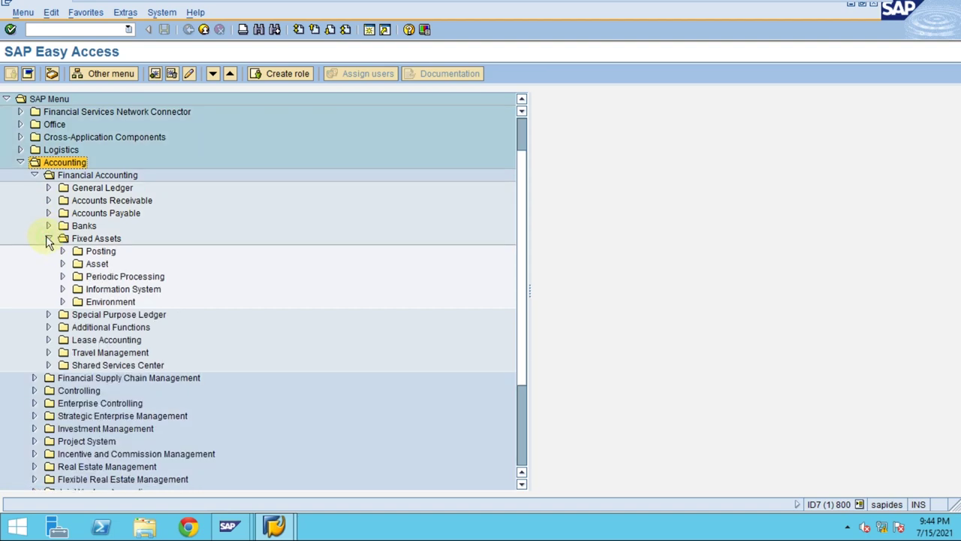
{"action": "left_click", "coordinate": [63, 289]}
{"action": "left_click", "coordinate": [76, 302]}
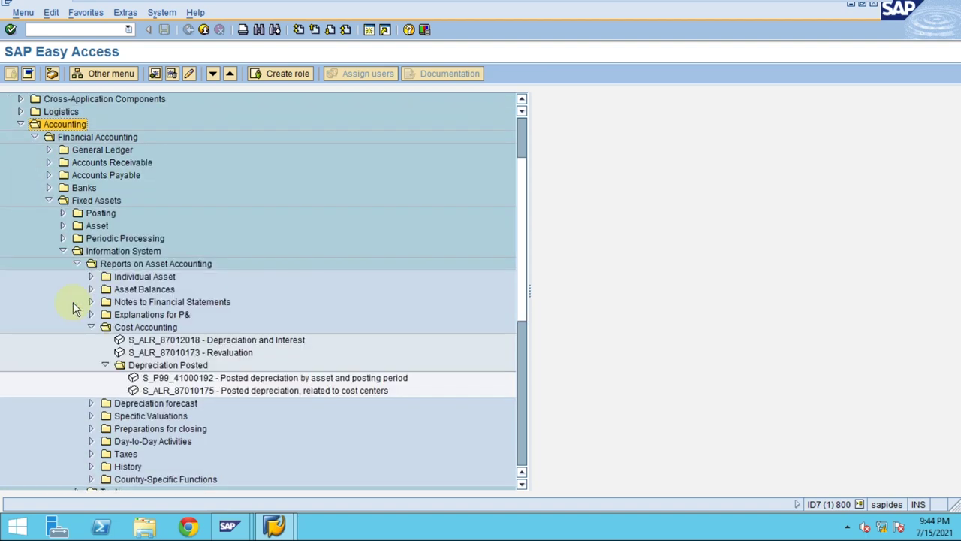
{"action": "left_click", "coordinate": [104, 366]}
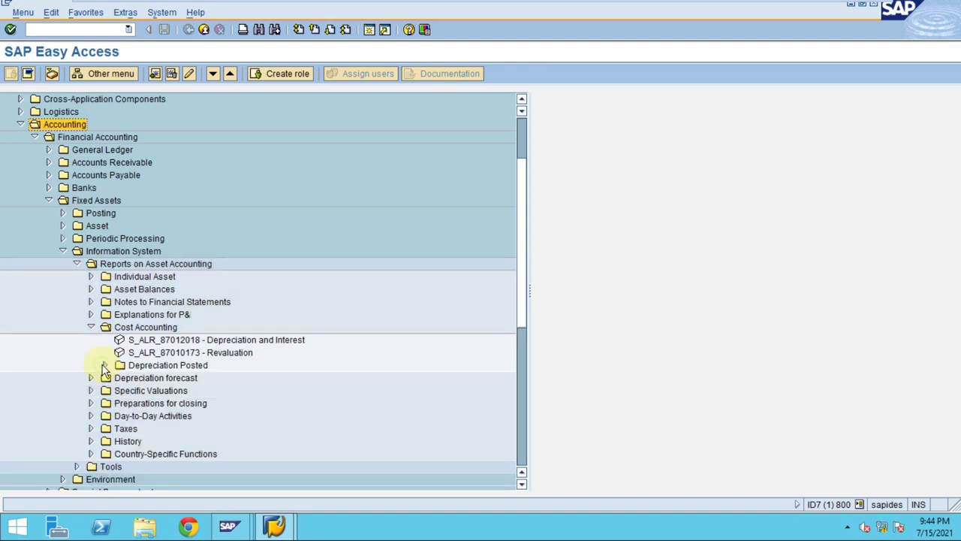
{"action": "left_click", "coordinate": [90, 326]}
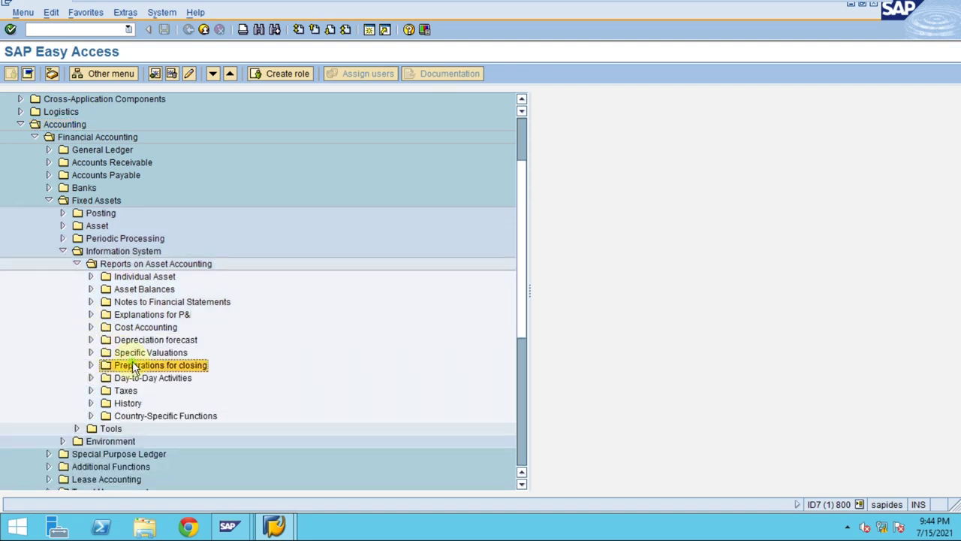
{"action": "left_click", "coordinate": [91, 379]}
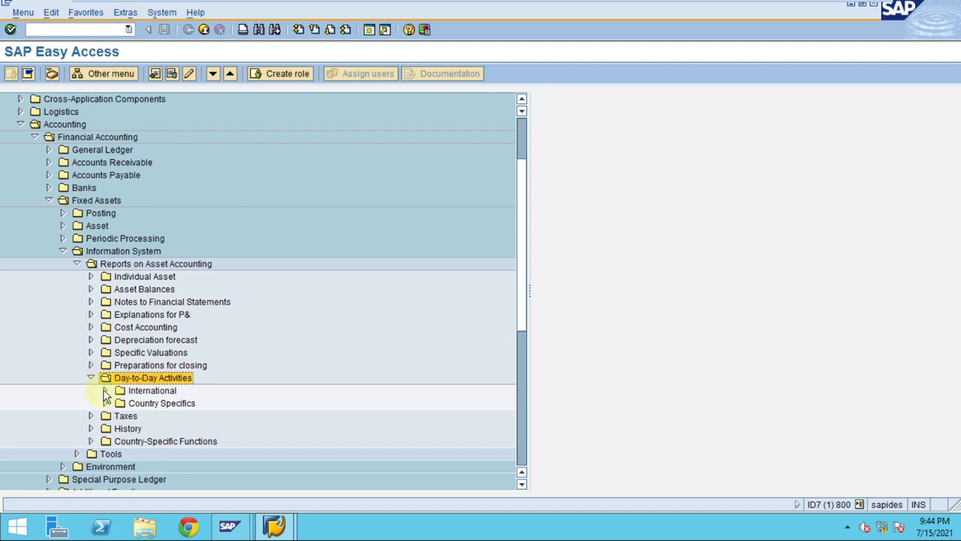
{"action": "left_click", "coordinate": [105, 390]}
- Select the International folder and point out the Asset transactions, Acquisitions and Retirements reports
{"action": "scroll", "coordinate": [212, 380], "scroll_direction": "down", "scroll_amount": 1}
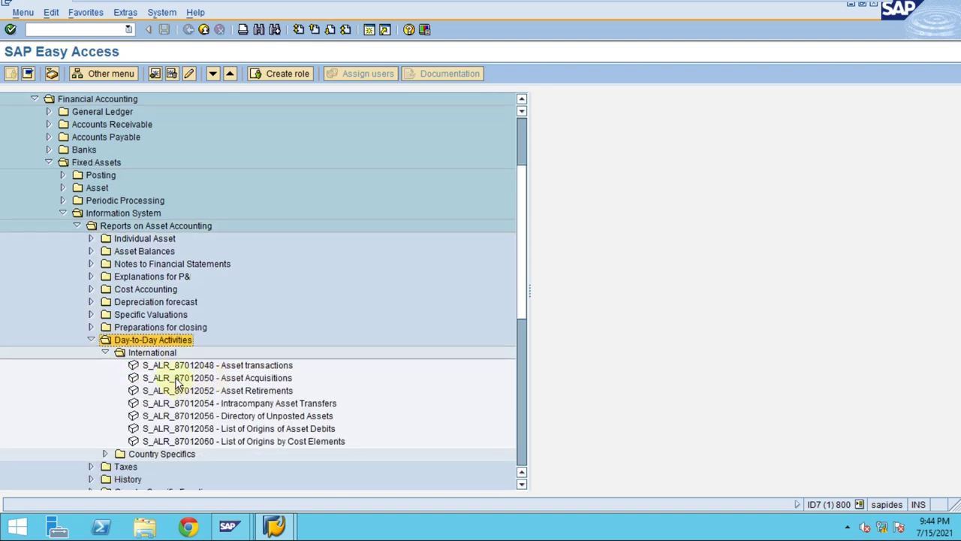
{"action": "left_click", "coordinate": [141, 354]}
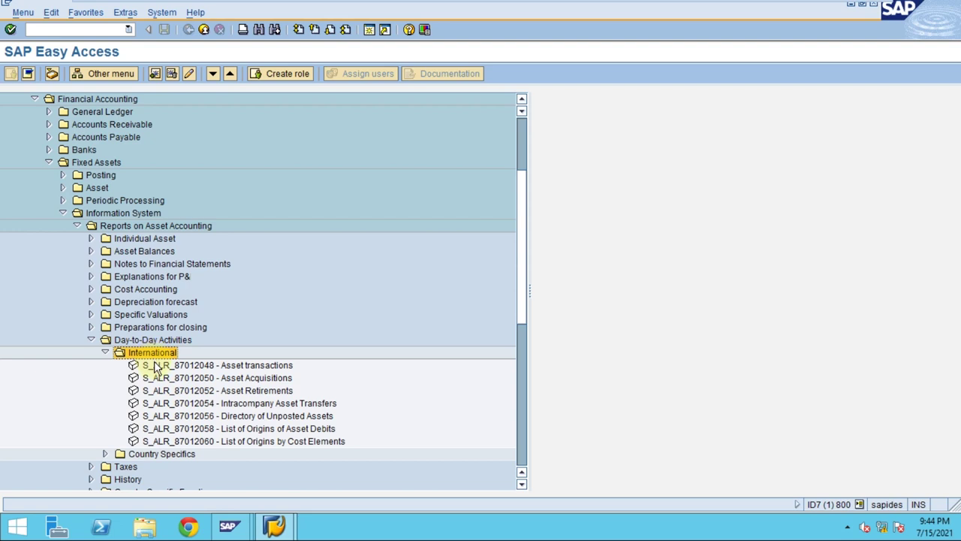
{"action": "left_click", "coordinate": [231, 365]}
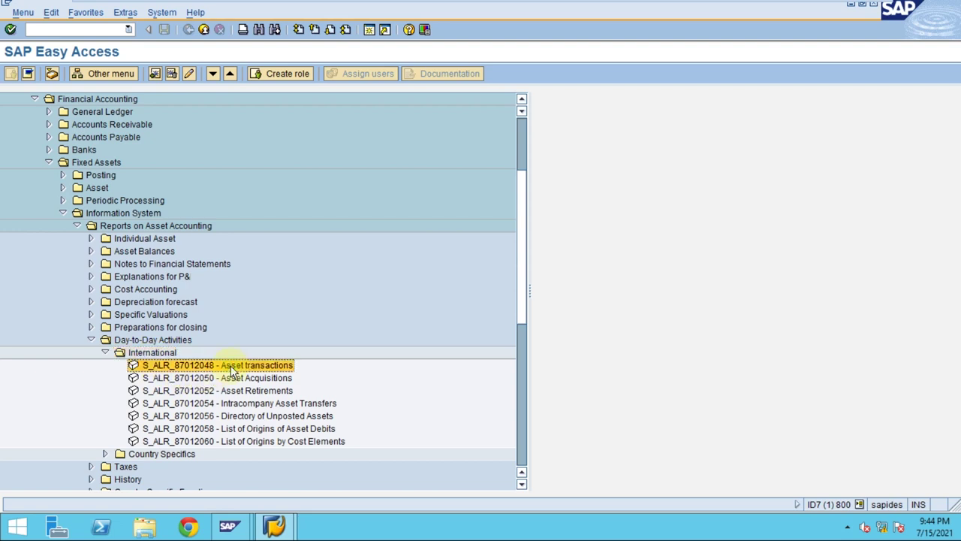
{"action": "left_click", "coordinate": [231, 379]}
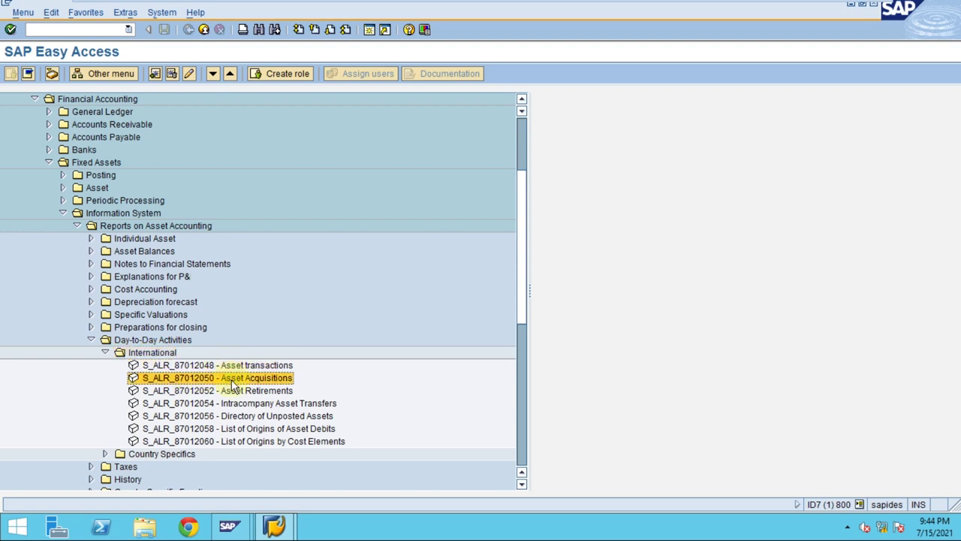
{"action": "left_click", "coordinate": [226, 391]}
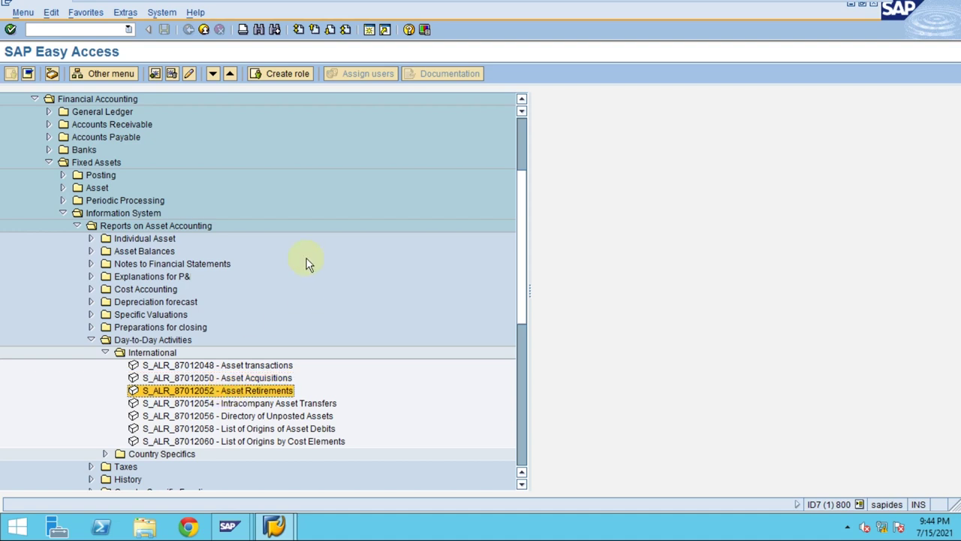
{"action": "mouse_move", "coordinate": [343, 6]}
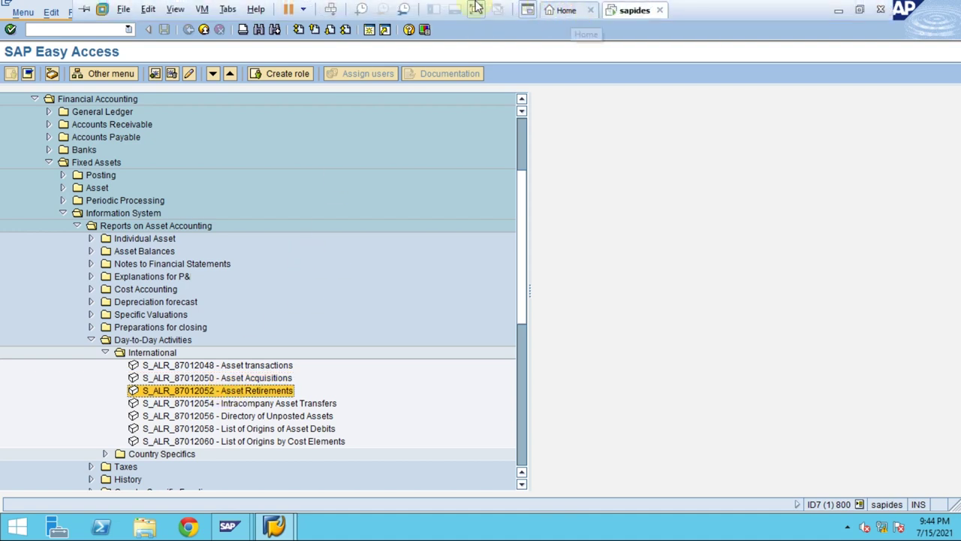
{"action": "mouse_move", "coordinate": [481, 8]}
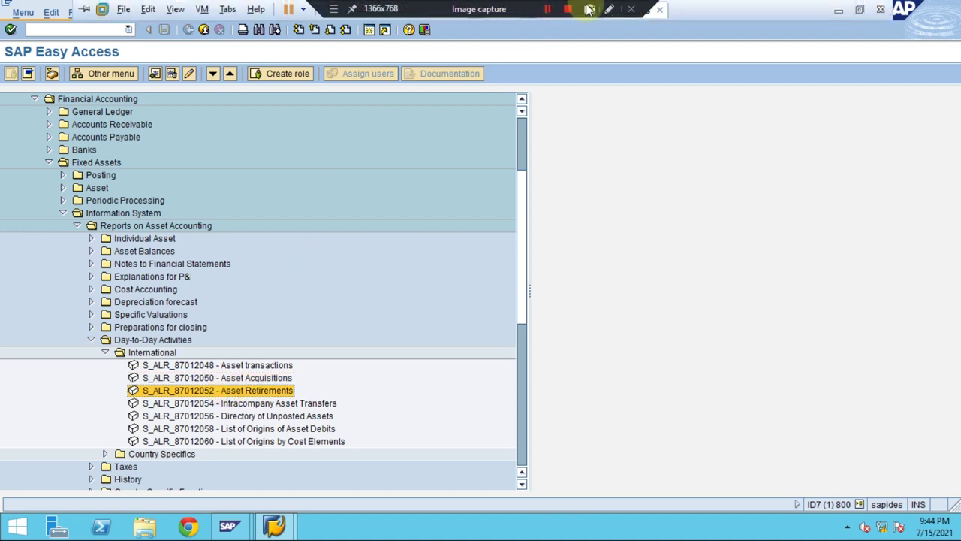
- Place numbered markers 1–6 from Financial Accounting down to the International folder
{"action": "left_click", "coordinate": [609, 9]}
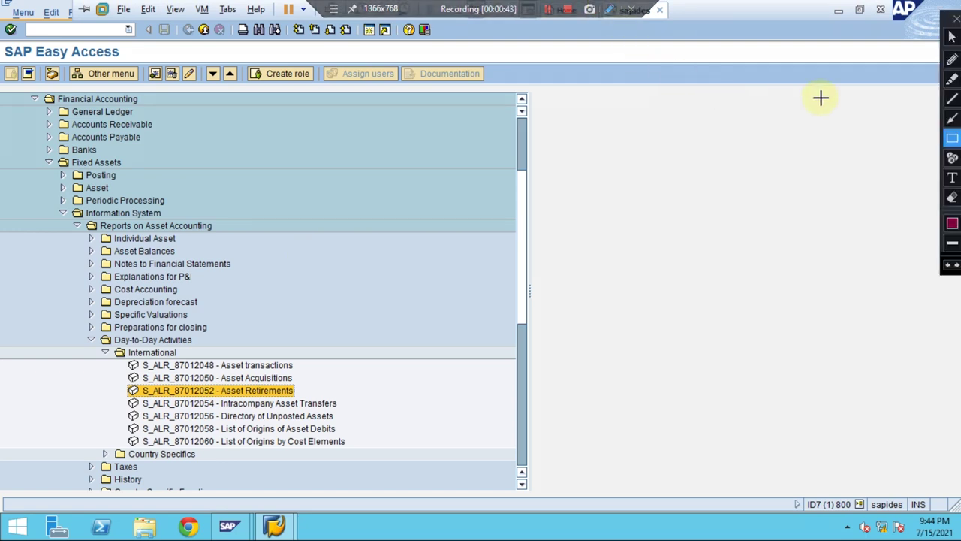
{"action": "left_click", "coordinate": [952, 158]}
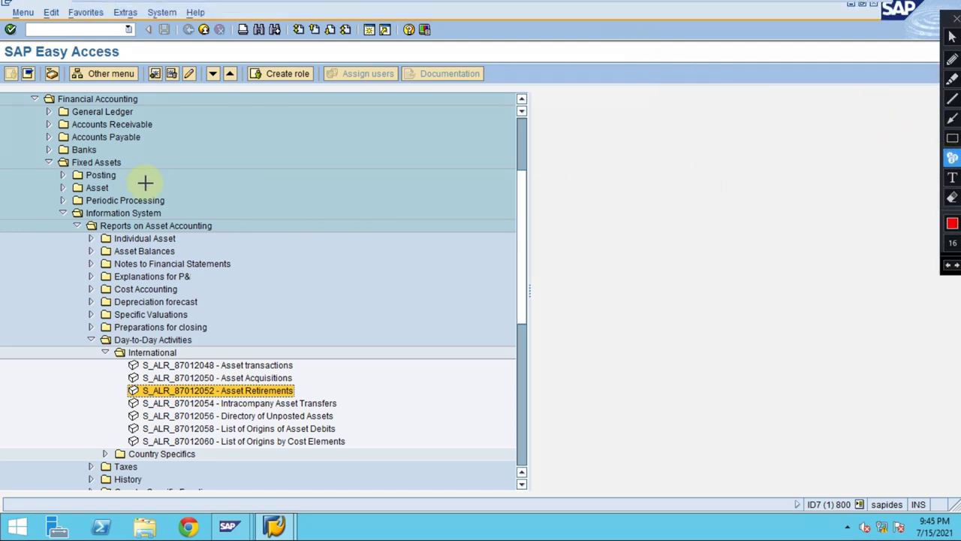
{"action": "left_click", "coordinate": [143, 98]}
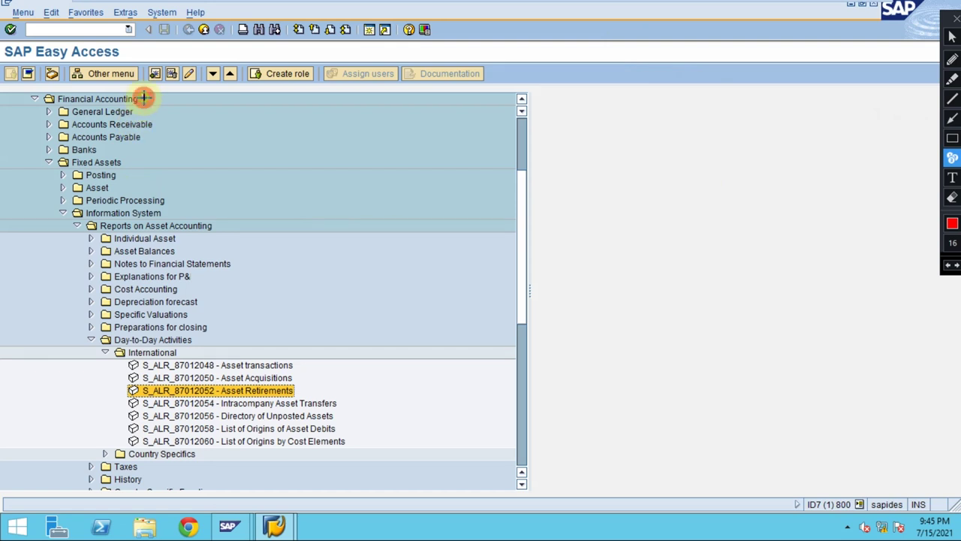
{"action": "left_click", "coordinate": [125, 160]}
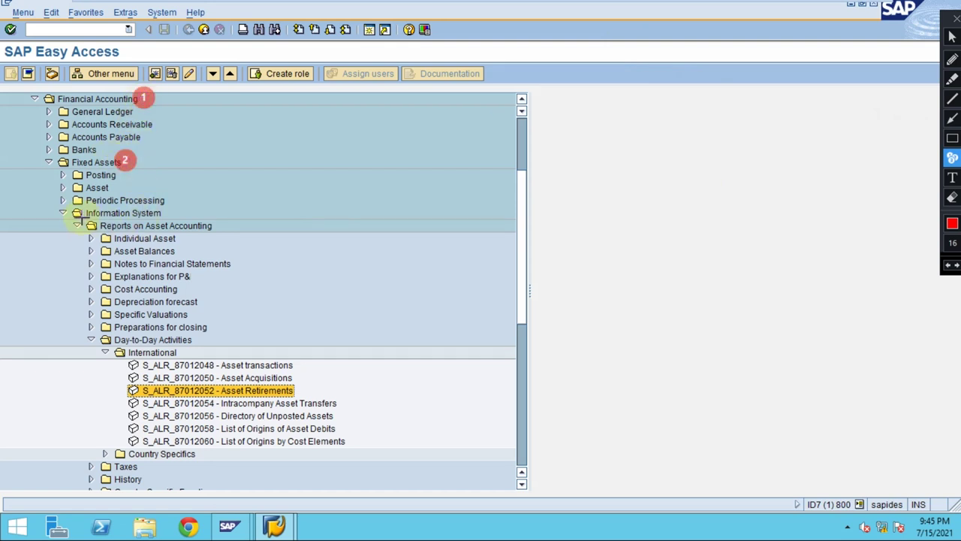
{"action": "left_click", "coordinate": [160, 212]}
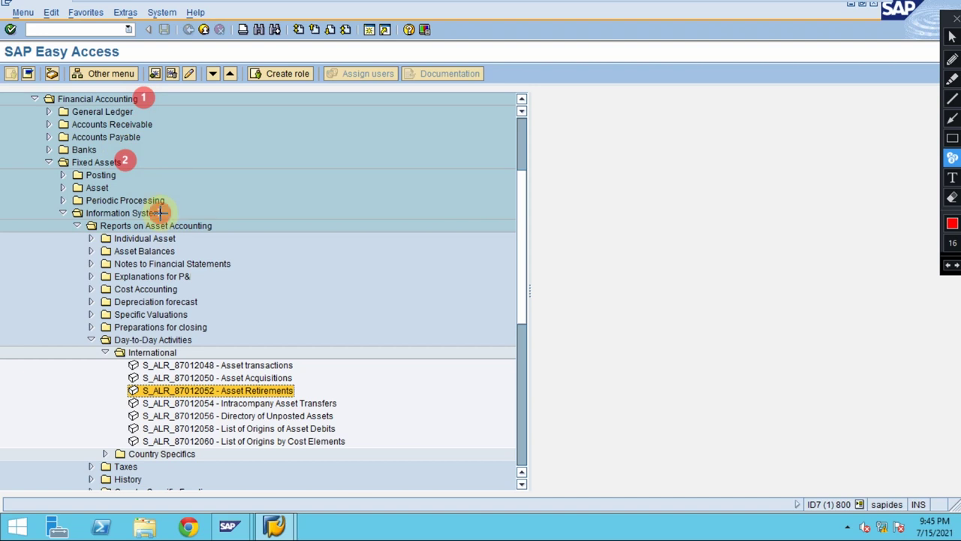
{"action": "left_click", "coordinate": [210, 225]}
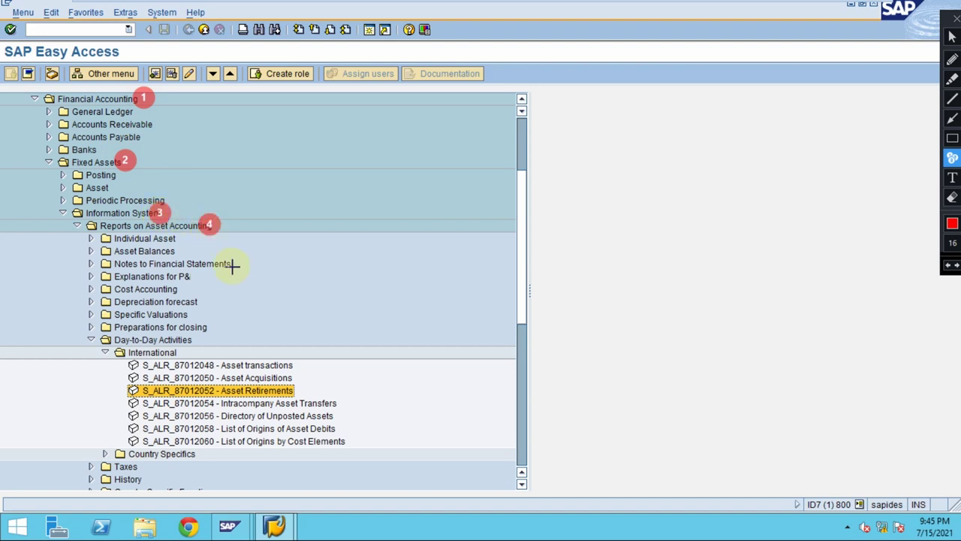
{"action": "left_click", "coordinate": [183, 338]}
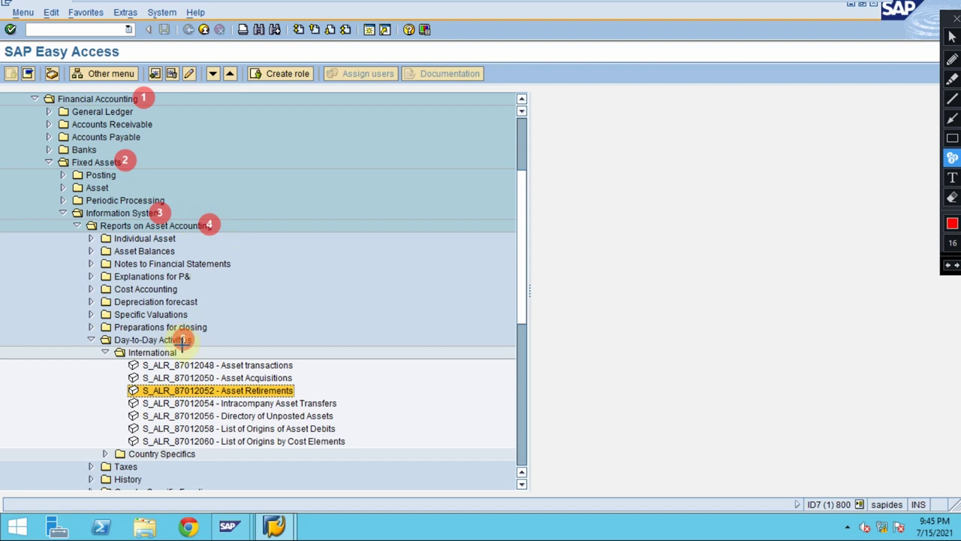
{"action": "left_click", "coordinate": [126, 355]}
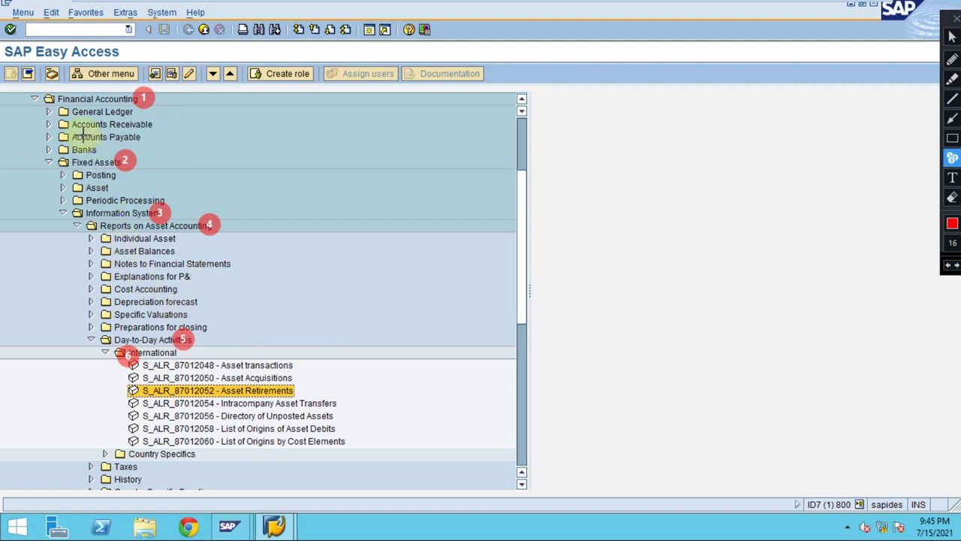
- Box the Easy Access title and report list, and arrow the transactions, acquisitions and retirements reports
{"action": "left_click", "coordinate": [952, 138]}
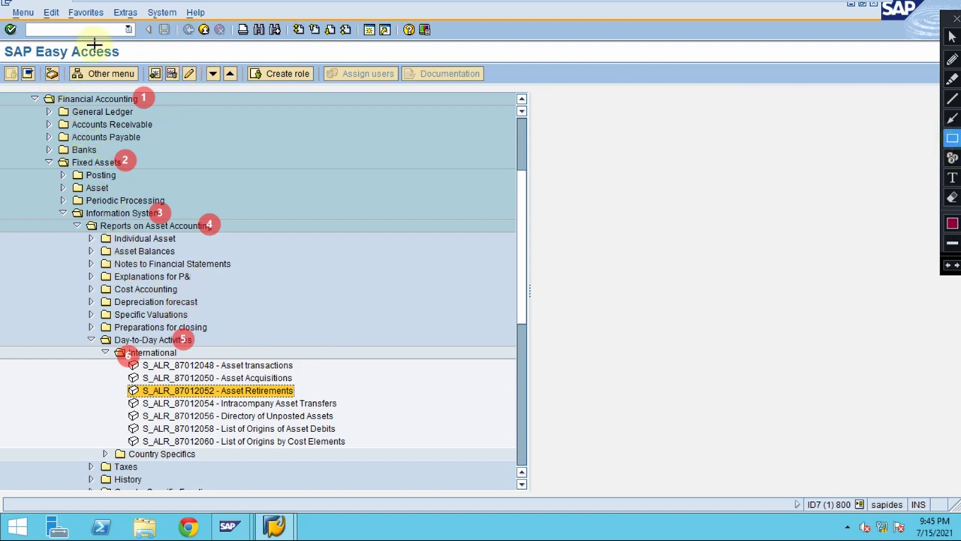
{"action": "left_click_drag", "start_coordinate": [2, 43], "coordinate": [125, 63]}
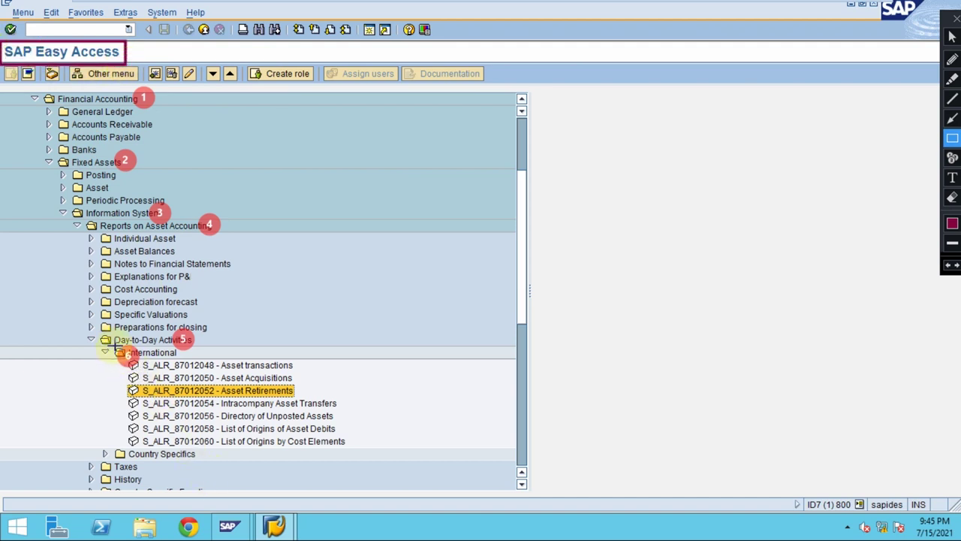
{"action": "mouse_move", "coordinate": [117, 347]}
{"action": "left_mouse_down"}
{"action": "mouse_move", "coordinate": [122, 374]}
{"action": "mouse_move", "coordinate": [251, 446]}
{"action": "mouse_move", "coordinate": [351, 452]}
{"action": "left_mouse_up"}
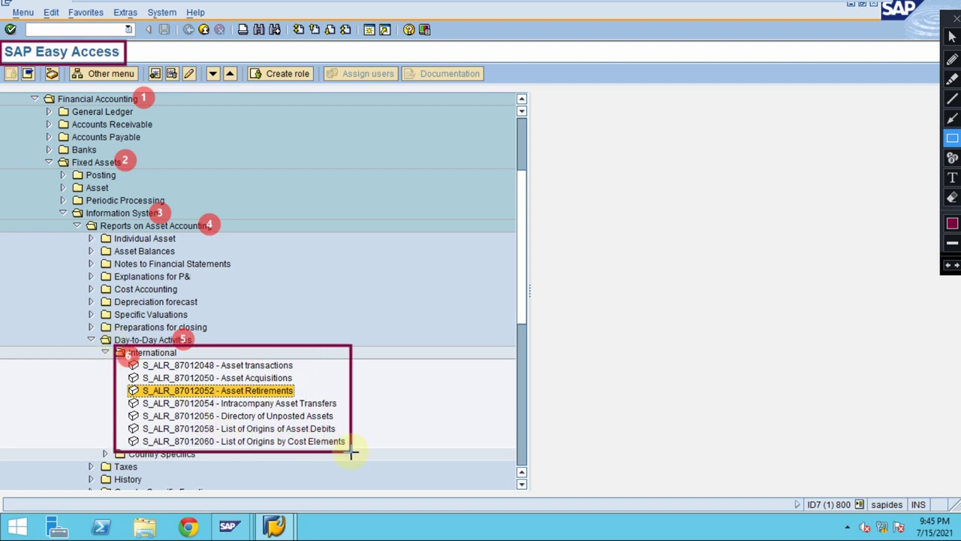
{"action": "left_click", "coordinate": [951, 120]}
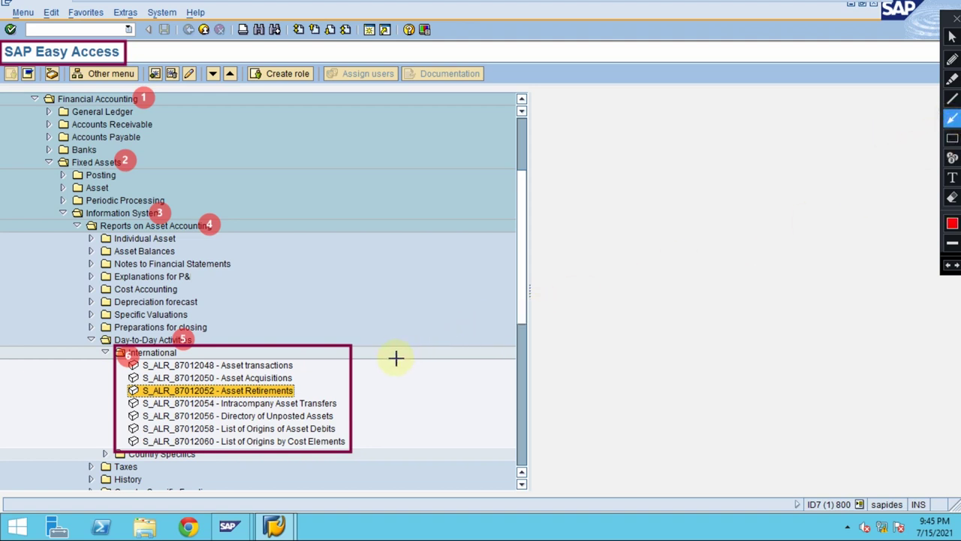
{"action": "left_click_drag", "start_coordinate": [390, 364], "coordinate": [304, 364]}
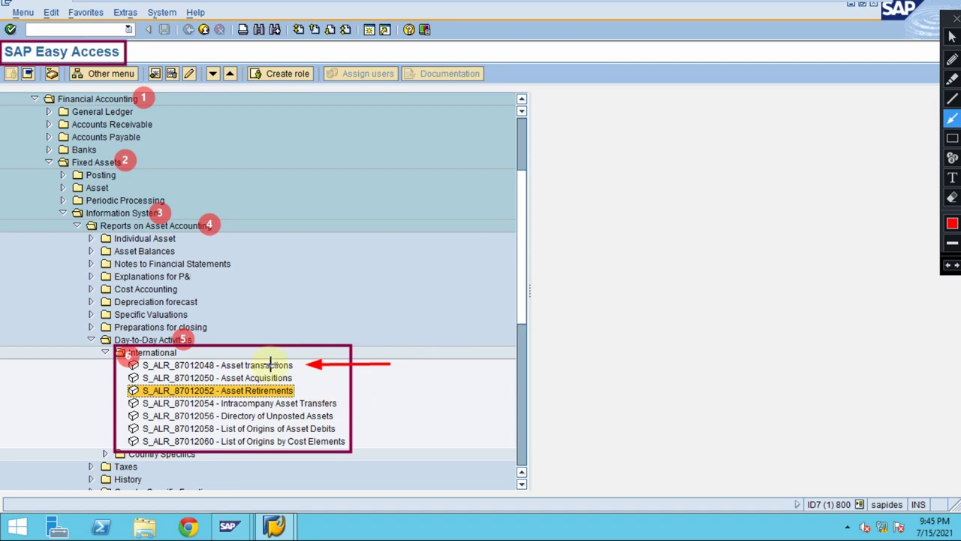
{"action": "left_click_drag", "start_coordinate": [373, 392], "coordinate": [301, 378]}
{"action": "mouse_move", "coordinate": [380, 420]}
{"action": "left_mouse_down"}
{"action": "mouse_move", "coordinate": [323, 387]}
{"action": "mouse_move", "coordinate": [304, 391]}
{"action": "left_mouse_up"}
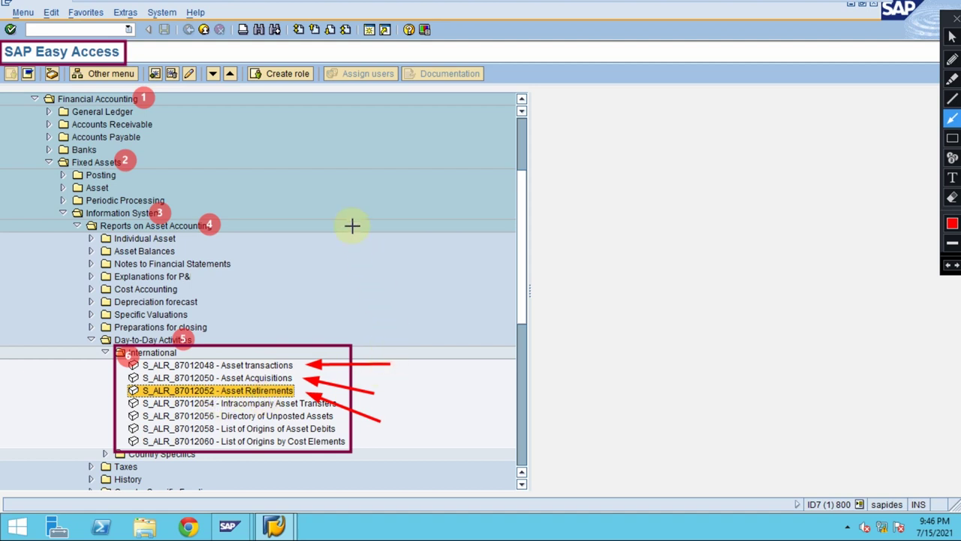
- Launch report S_ALR_87012048 Asset transactions
{"action": "key", "text": "Escape"}
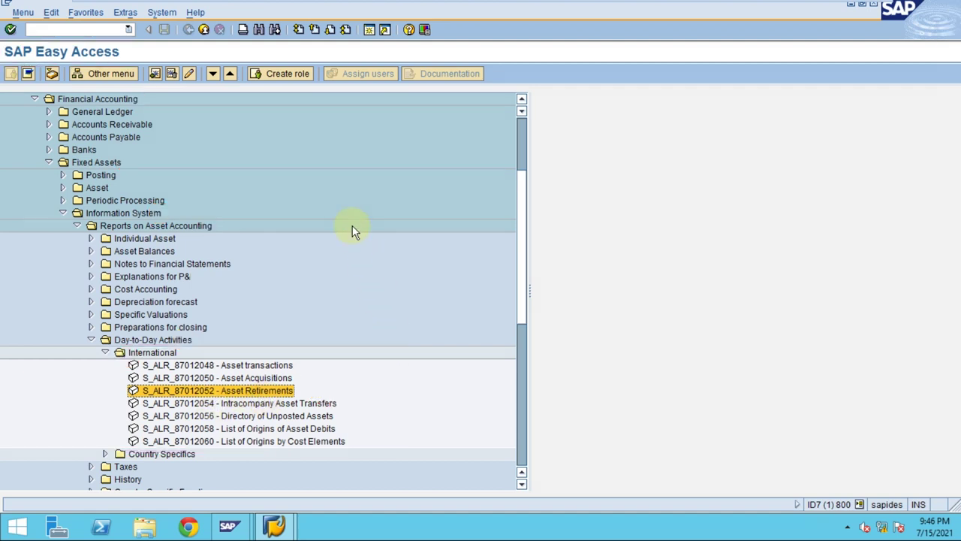
{"action": "left_click", "coordinate": [221, 366]}
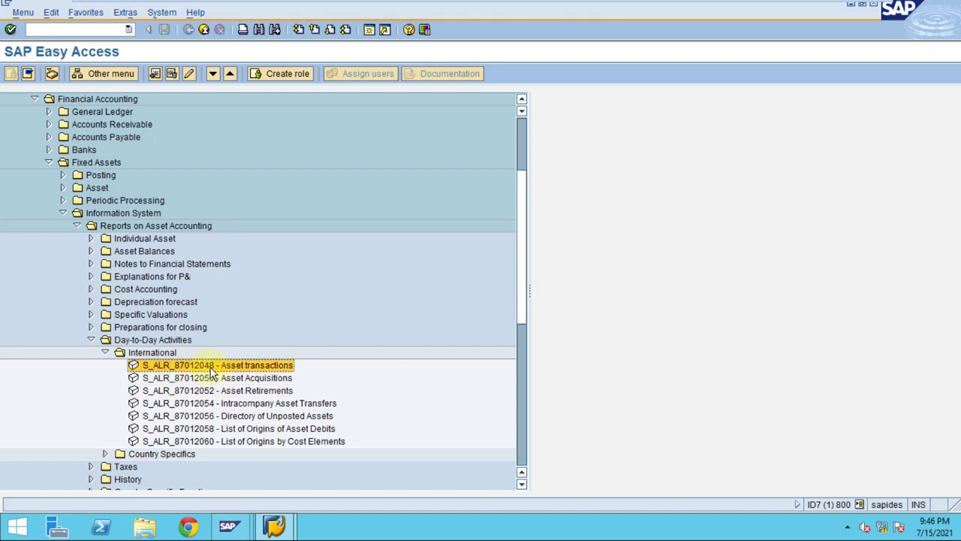
{"action": "double_click", "coordinate": [214, 368]}
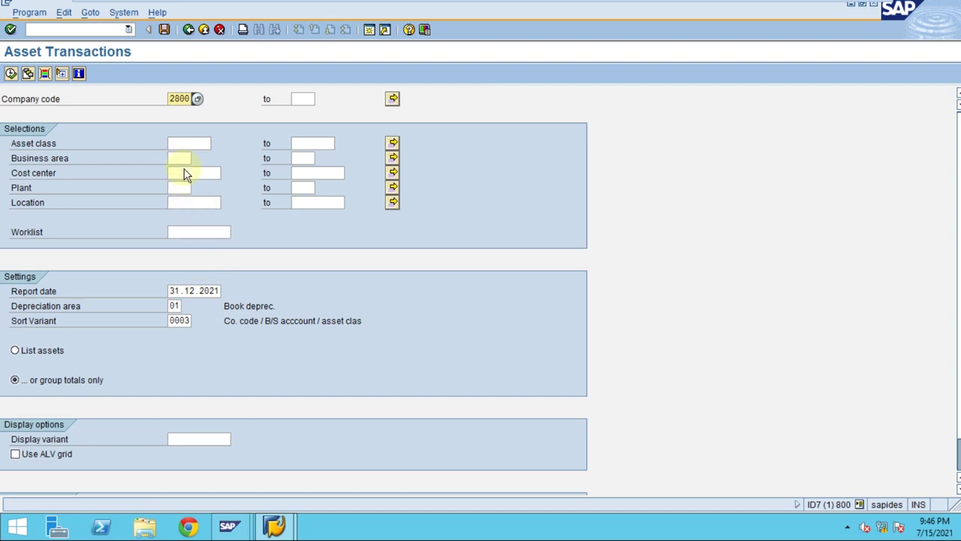
- Select List assets, set report date 31.12.2020, and leave Use ALV grid unchecked
{"action": "left_click", "coordinate": [51, 352]}
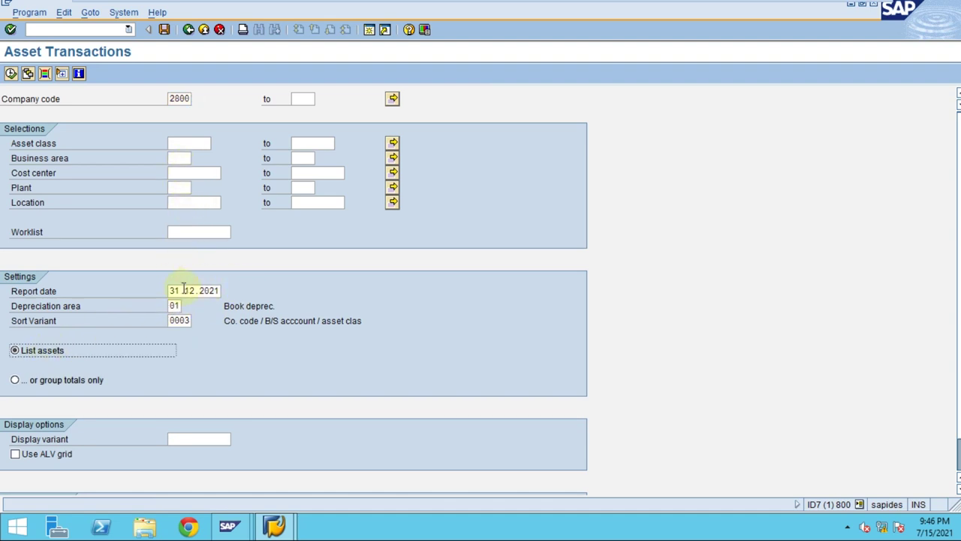
{"action": "left_click_drag", "start_coordinate": [170, 291], "coordinate": [244, 287]}
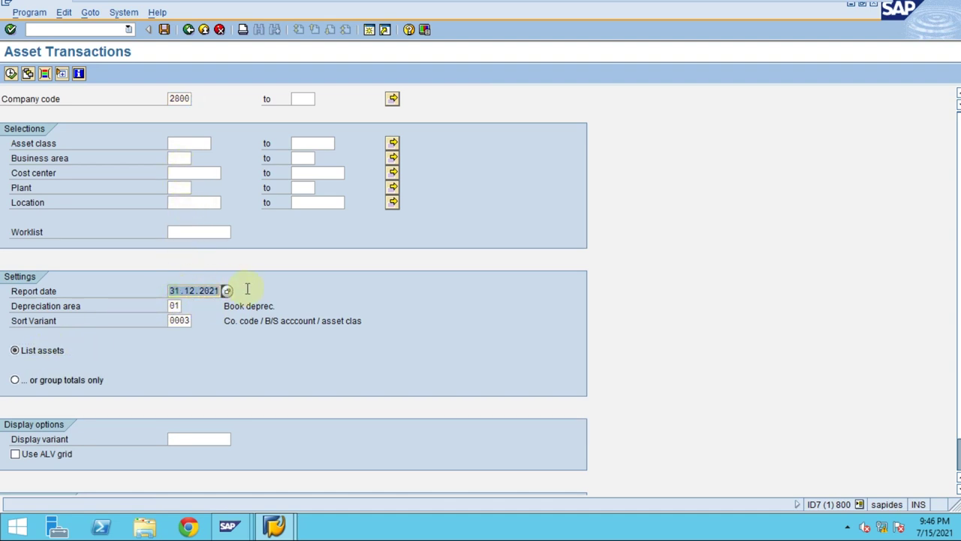
{"action": "key", "text": "BackSpace"}
{"action": "left_click", "coordinate": [204, 303]}
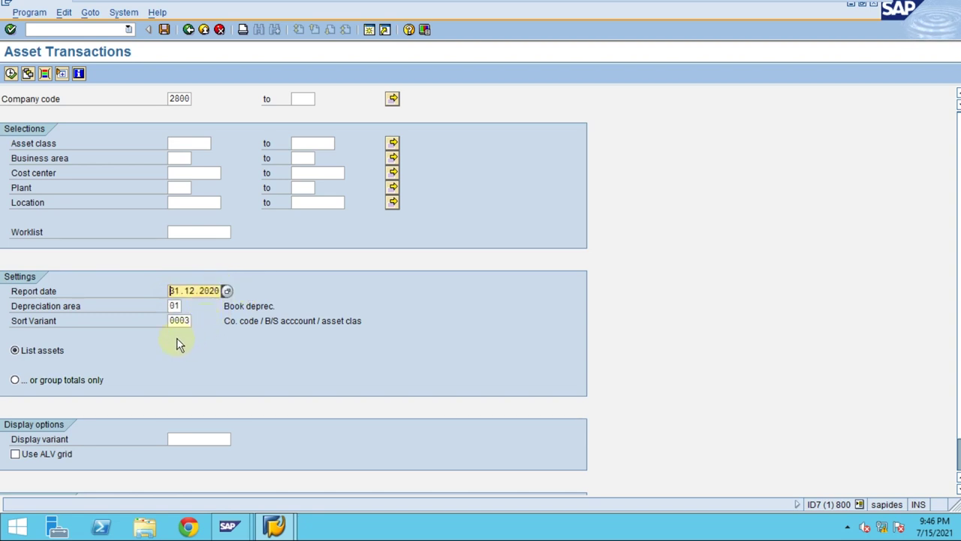
{"action": "left_click", "coordinate": [33, 456]}
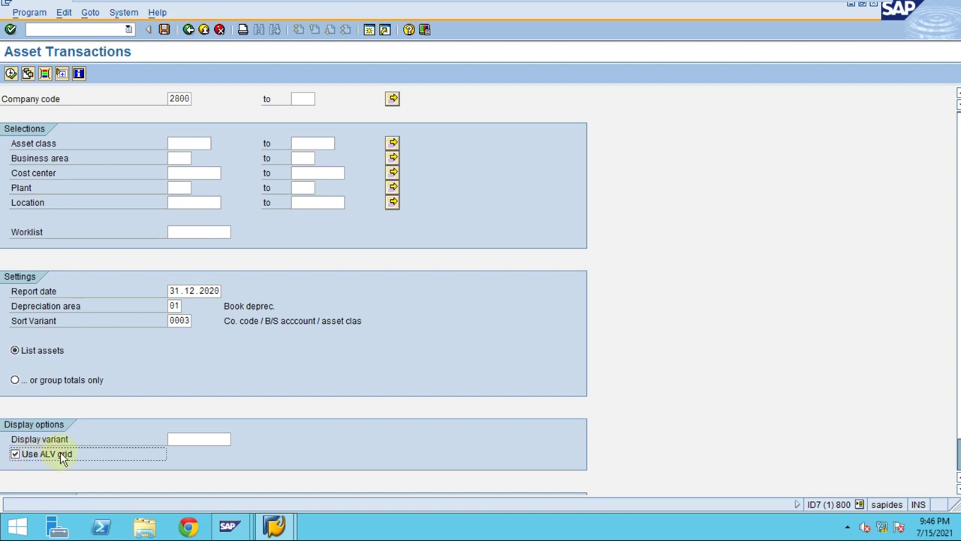
{"action": "left_click", "coordinate": [60, 457]}
{"action": "left_click", "coordinate": [43, 458]}
{"action": "left_click", "coordinate": [54, 458]}
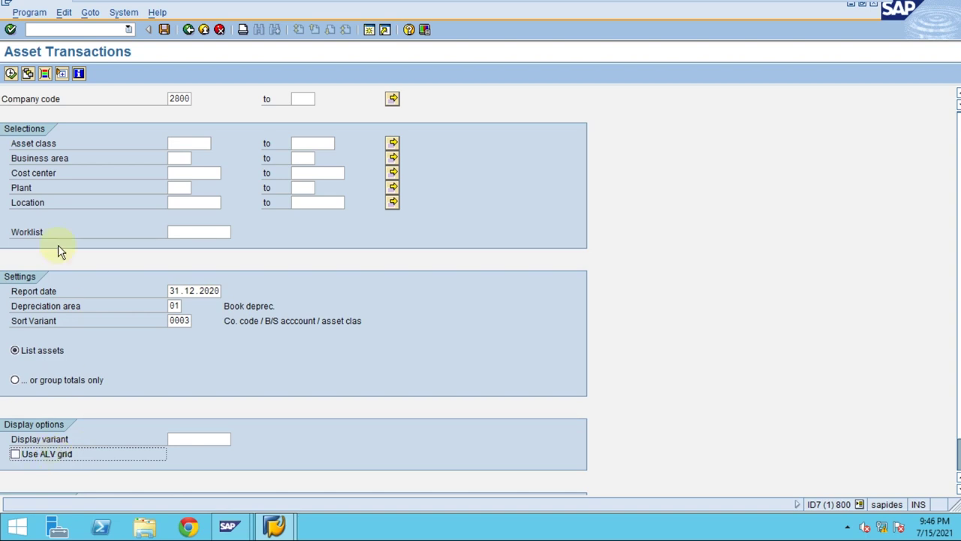
- Execute the Asset Transactions report for company code 2800 as of 31.12.2020
{"action": "left_click", "coordinate": [10, 74]}
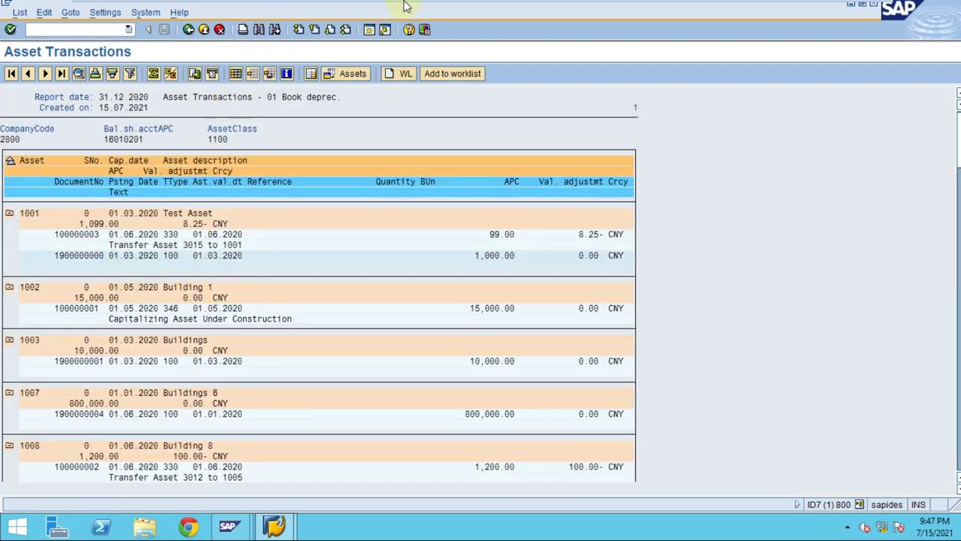
{"action": "mouse_move", "coordinate": [405, 3]}
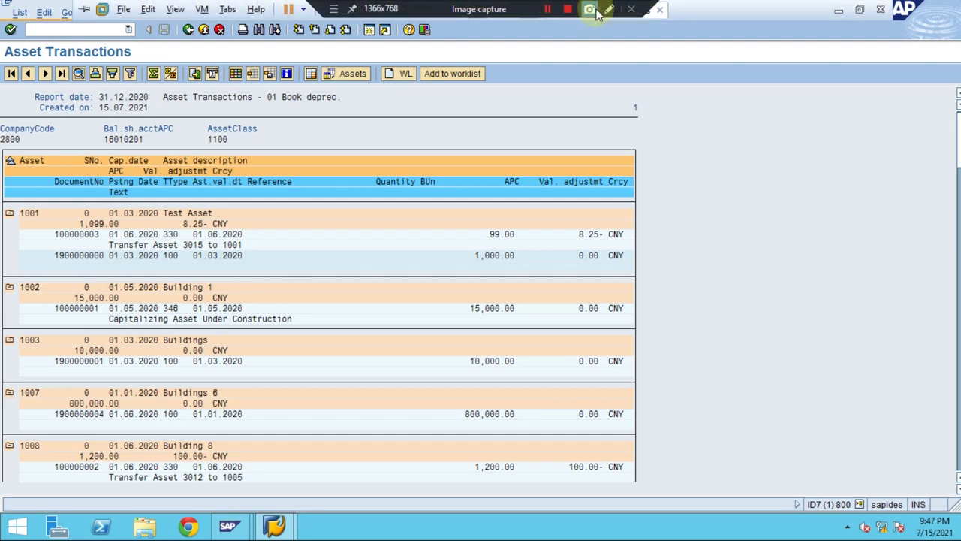
{"action": "left_click", "coordinate": [611, 12]}
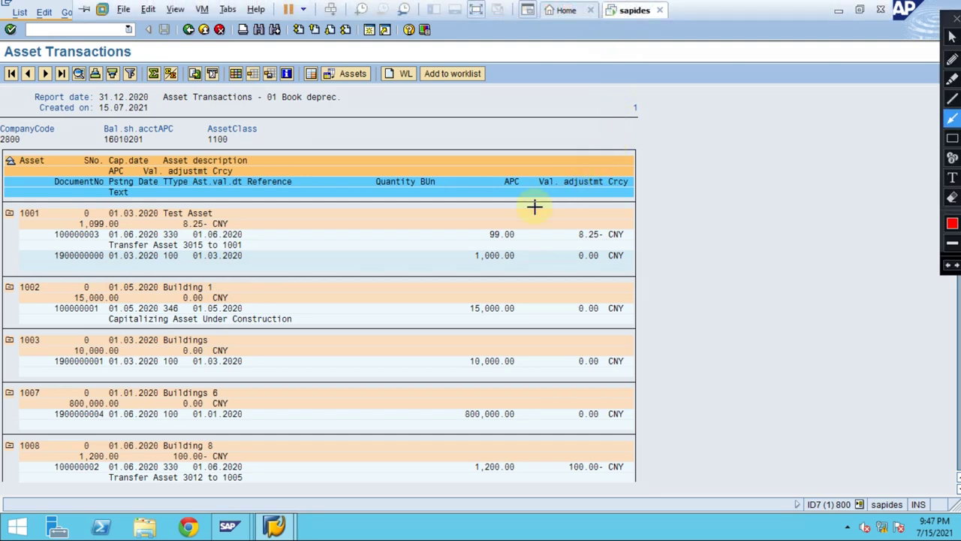
{"action": "left_click_drag", "start_coordinate": [484, 172], "coordinate": [517, 193]}
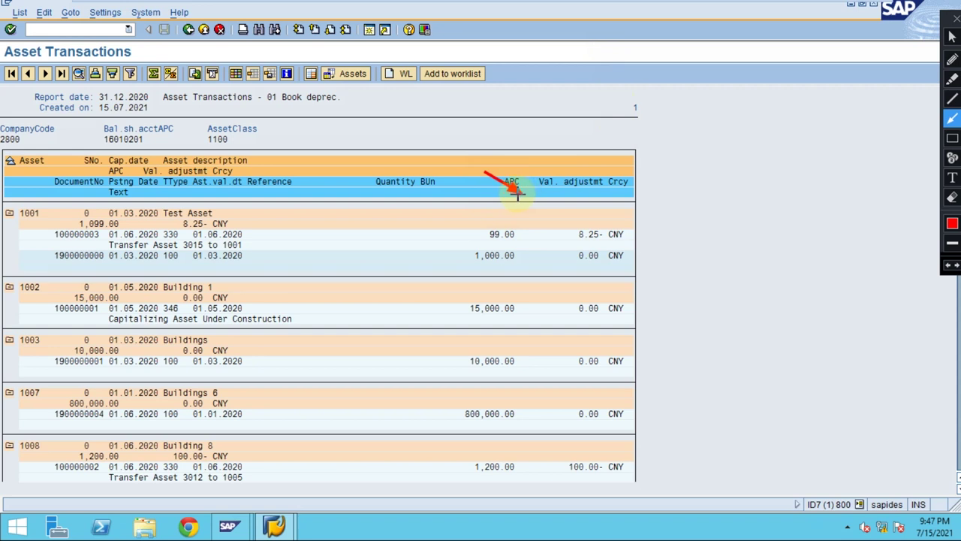
{"action": "key", "text": "Escape"}
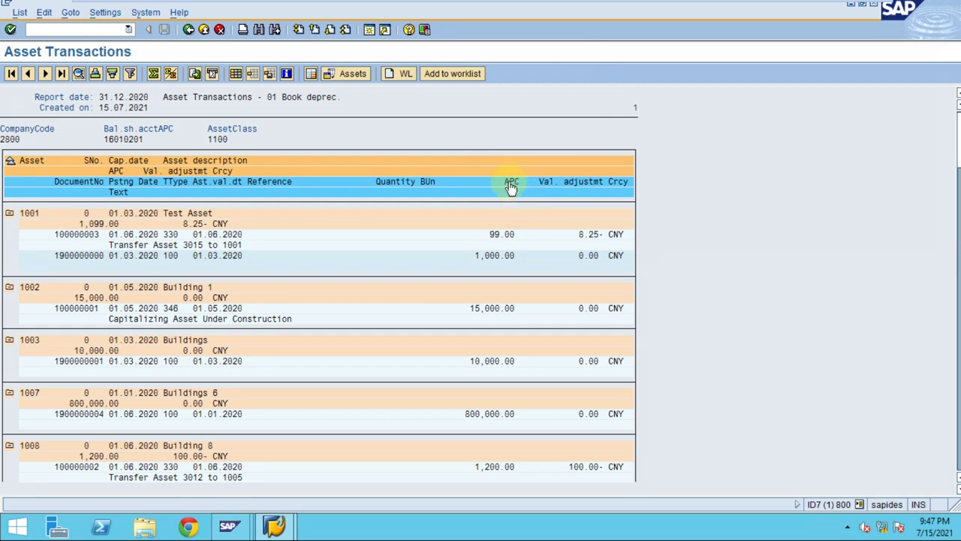
{"action": "mouse_move", "coordinate": [430, 6]}
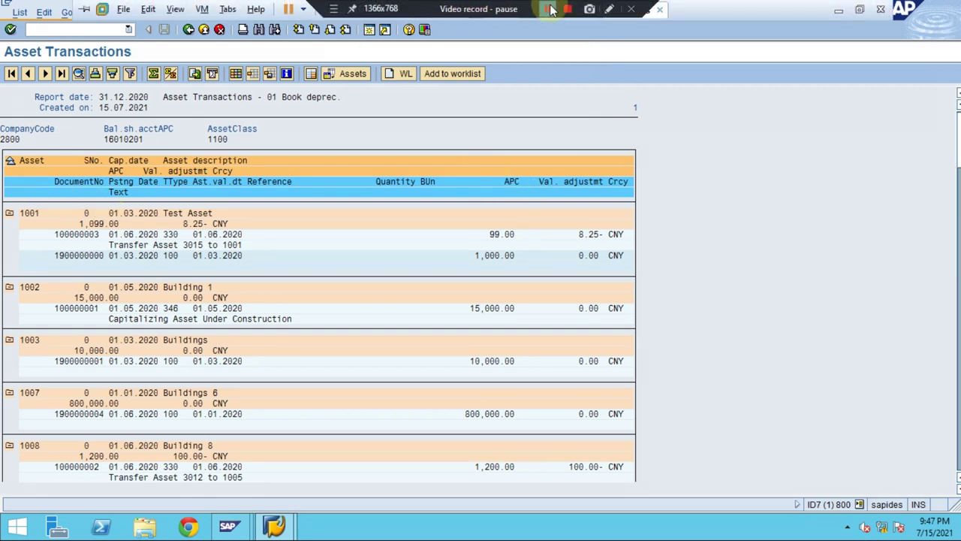
{"action": "left_click", "coordinate": [609, 9]}
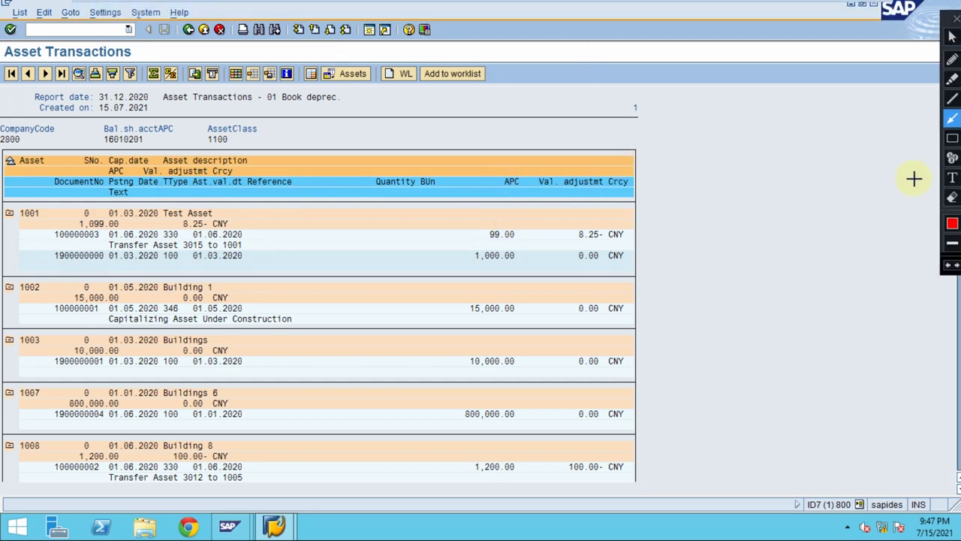
{"action": "left_click", "coordinate": [952, 138]}
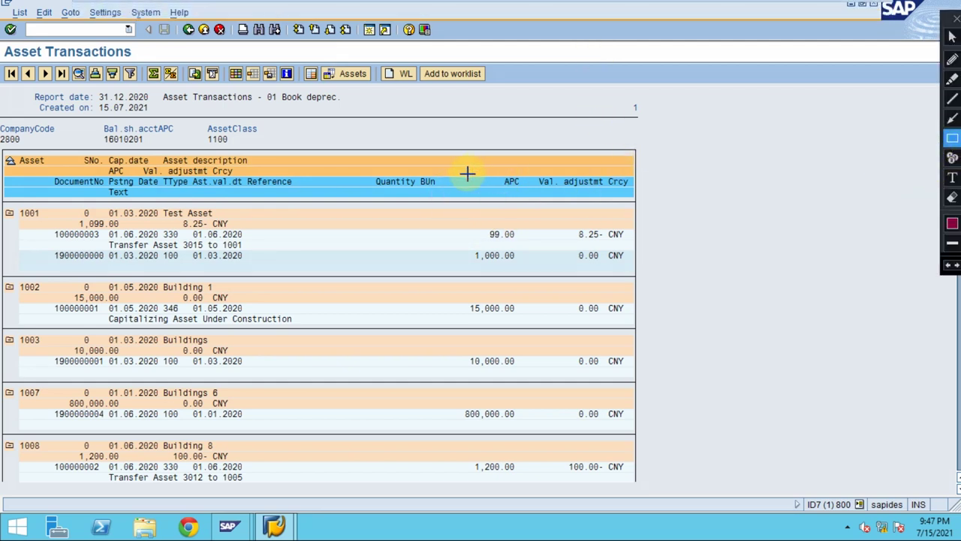
{"action": "left_click_drag", "start_coordinate": [467, 174], "coordinate": [528, 200]}
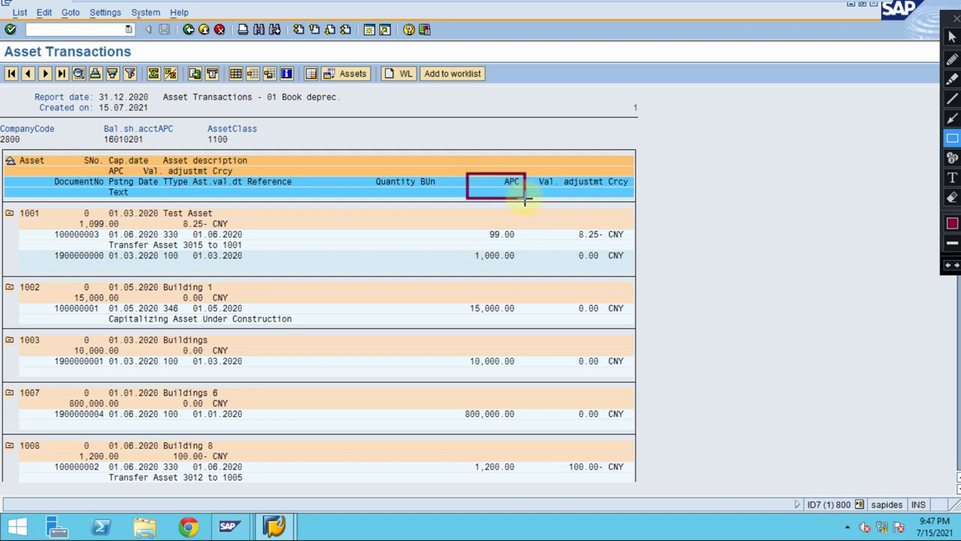
{"action": "left_click", "coordinate": [535, 176]}
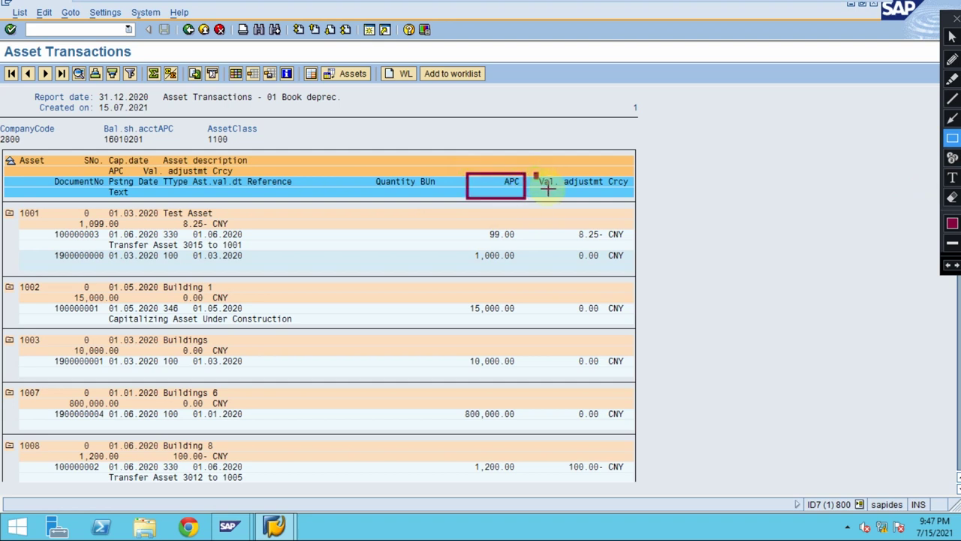
{"action": "left_click_drag", "start_coordinate": [547, 188], "coordinate": [605, 200]}
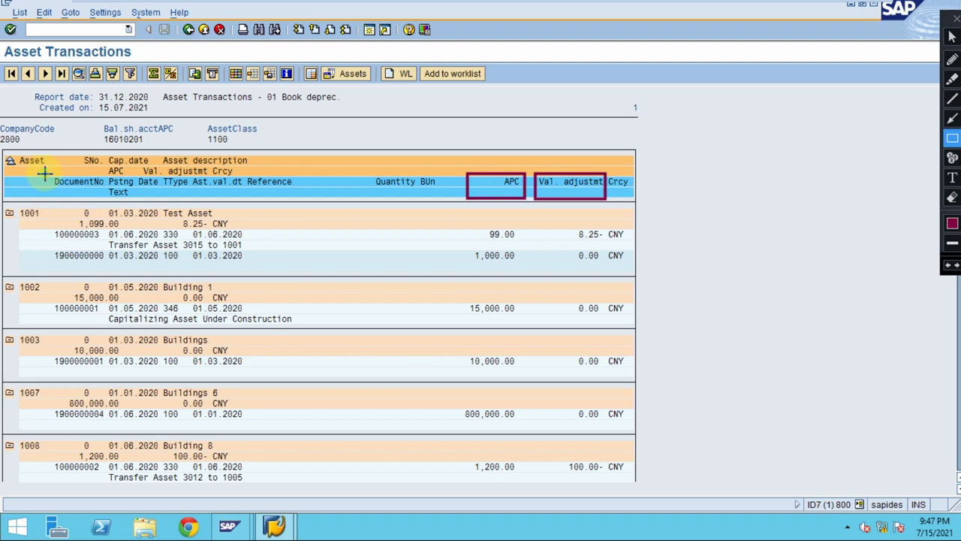
{"action": "mouse_move", "coordinate": [45, 175]}
{"action": "left_mouse_down"}
{"action": "mouse_move", "coordinate": [101, 227]}
{"action": "mouse_move", "coordinate": [103, 261]}
{"action": "left_mouse_up"}
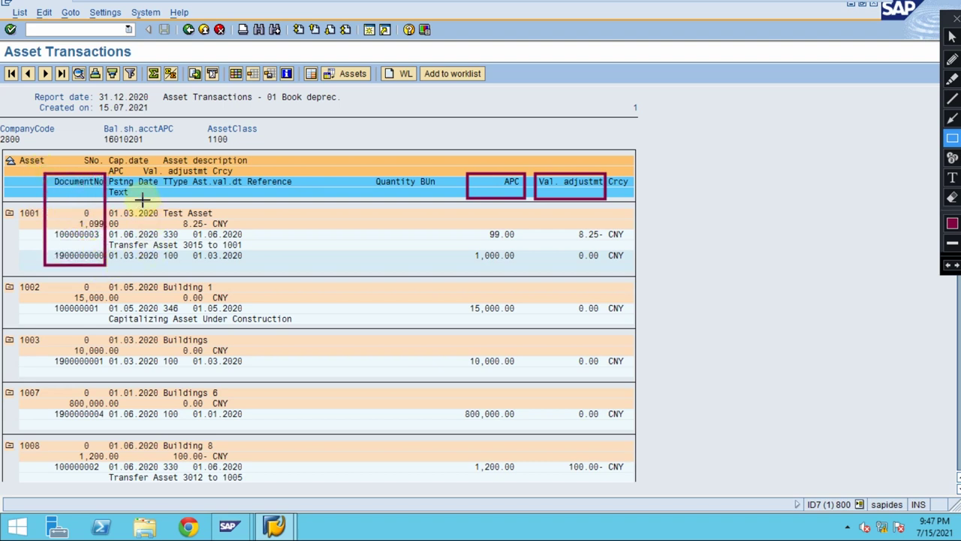
{"action": "left_click", "coordinate": [106, 174]}
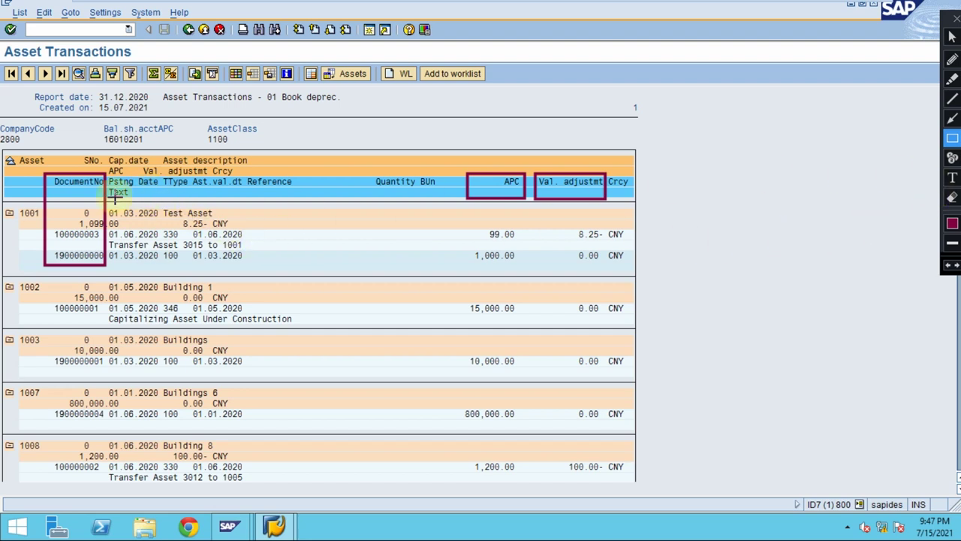
{"action": "mouse_move", "coordinate": [107, 175]}
{"action": "left_mouse_down"}
{"action": "mouse_move", "coordinate": [124, 191]}
{"action": "mouse_move", "coordinate": [158, 191]}
{"action": "mouse_move", "coordinate": [122, 214]}
{"action": "mouse_move", "coordinate": [159, 219]}
{"action": "left_mouse_up"}
{"action": "mouse_move", "coordinate": [193, 176]}
{"action": "left_mouse_down"}
{"action": "mouse_move", "coordinate": [203, 187]}
{"action": "mouse_move", "coordinate": [242, 189]}
{"action": "left_mouse_up"}
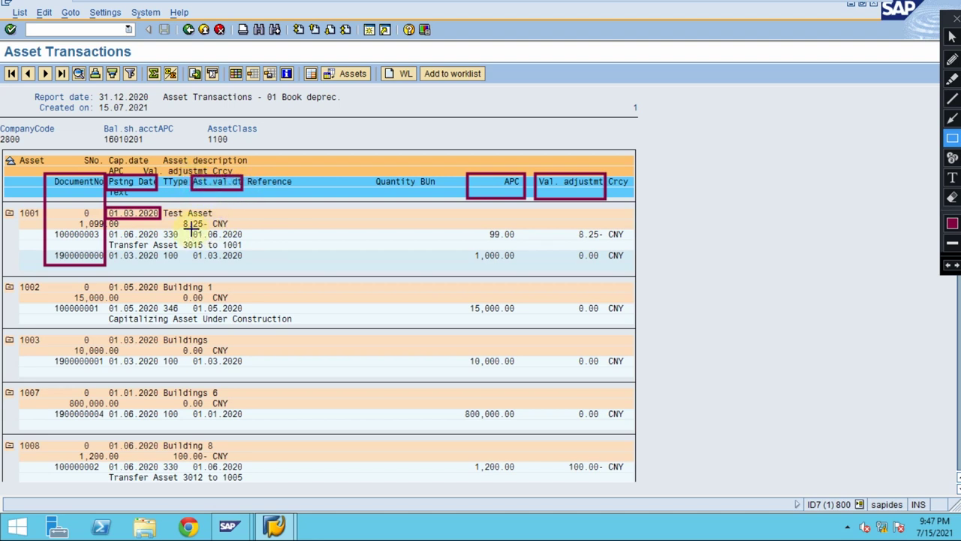
{"action": "left_click_drag", "start_coordinate": [190, 228], "coordinate": [243, 239]}
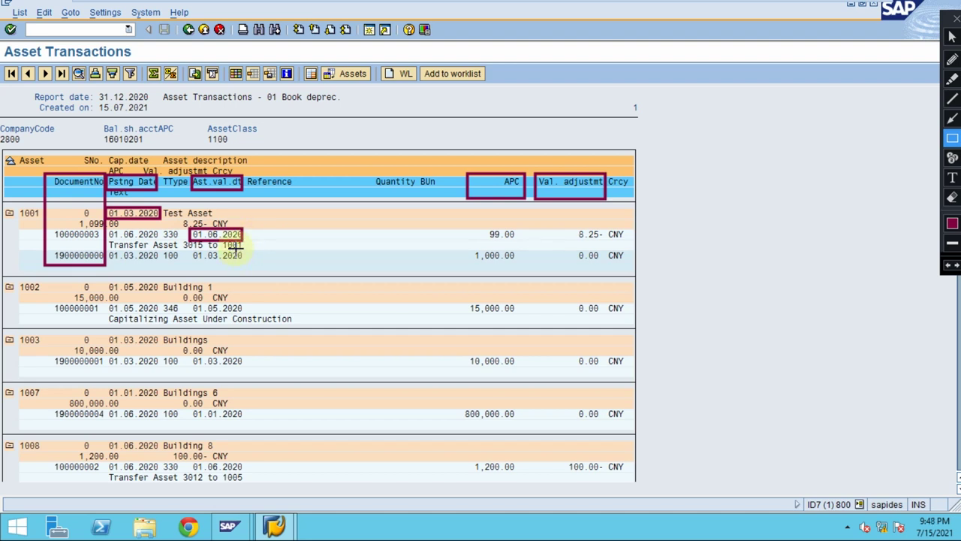
{"action": "key", "text": "Escape"}
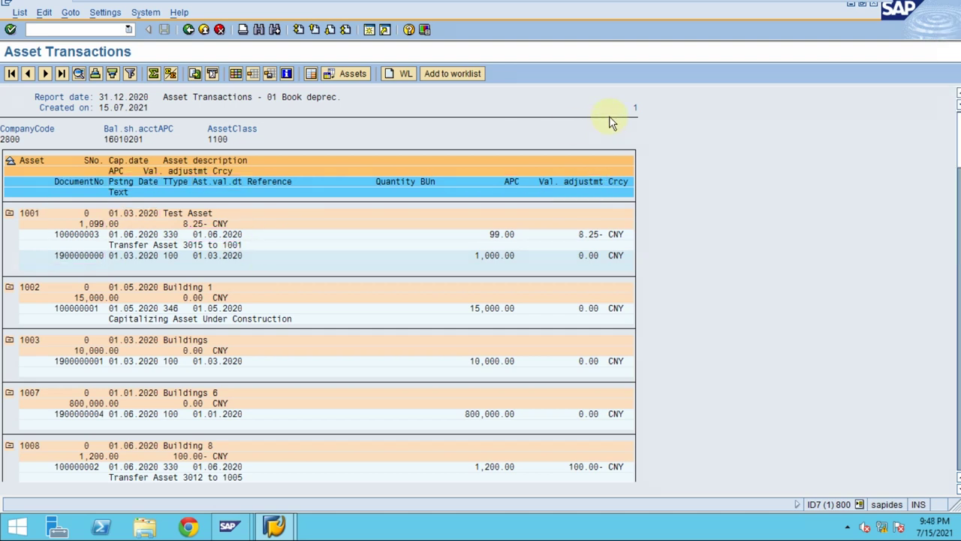
- Collapse the report to per-asset totals of 827,299.00 CNY and open the layout settings
{"action": "left_click", "coordinate": [10, 163]}
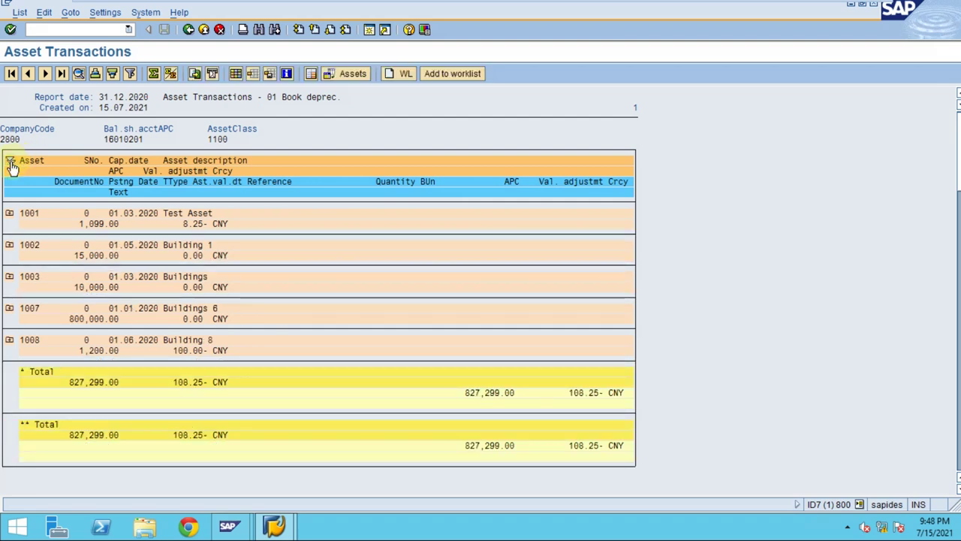
{"action": "left_click", "coordinate": [10, 164]}
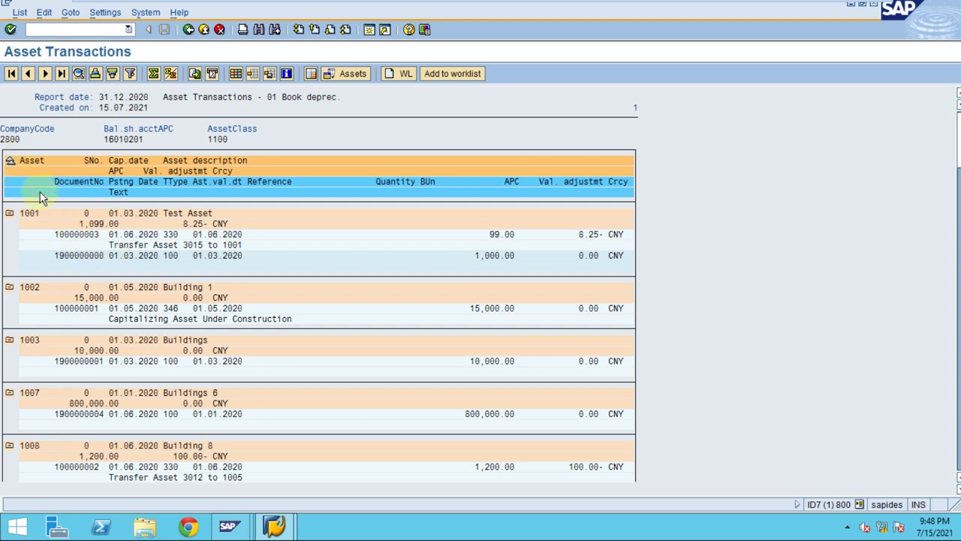
{"action": "left_click", "coordinate": [10, 162]}
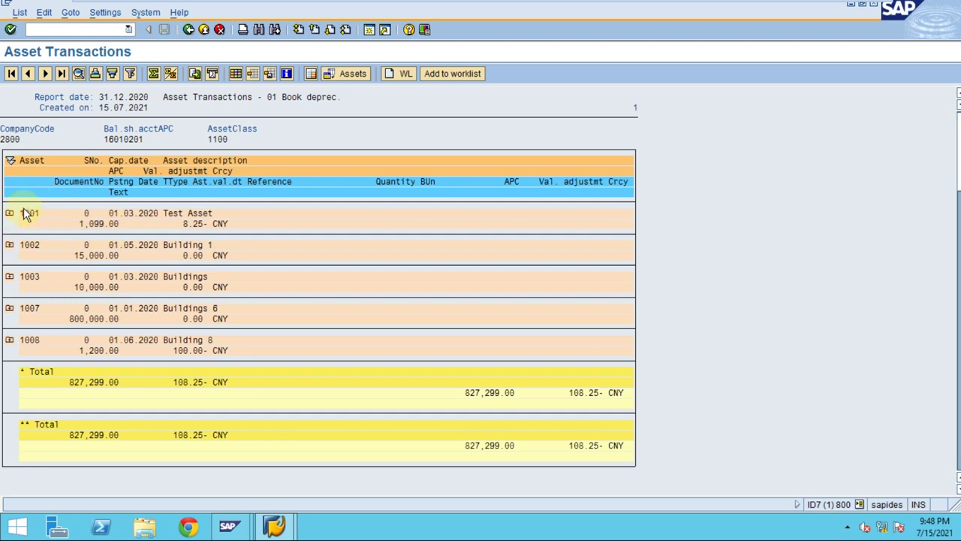
{"action": "left_click", "coordinate": [11, 162]}
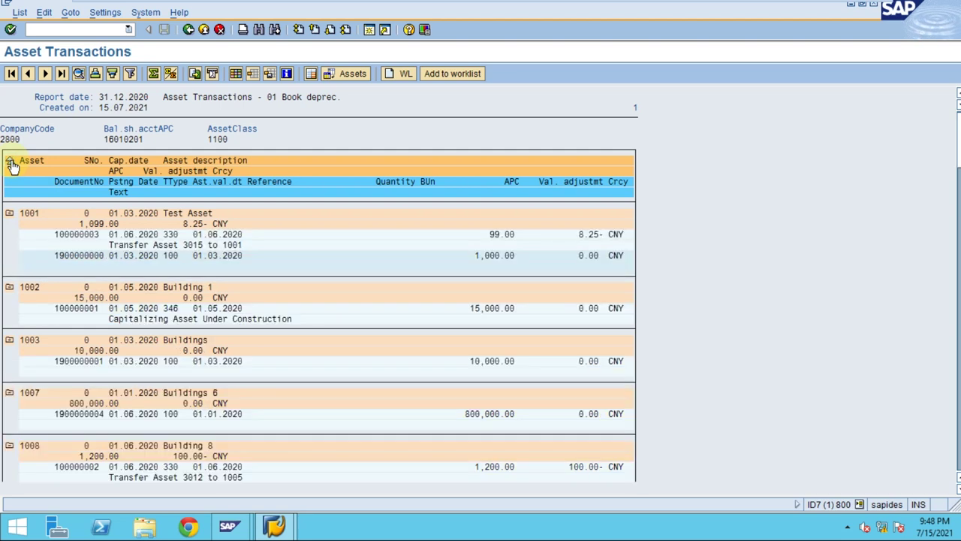
{"action": "left_click", "coordinate": [11, 161]}
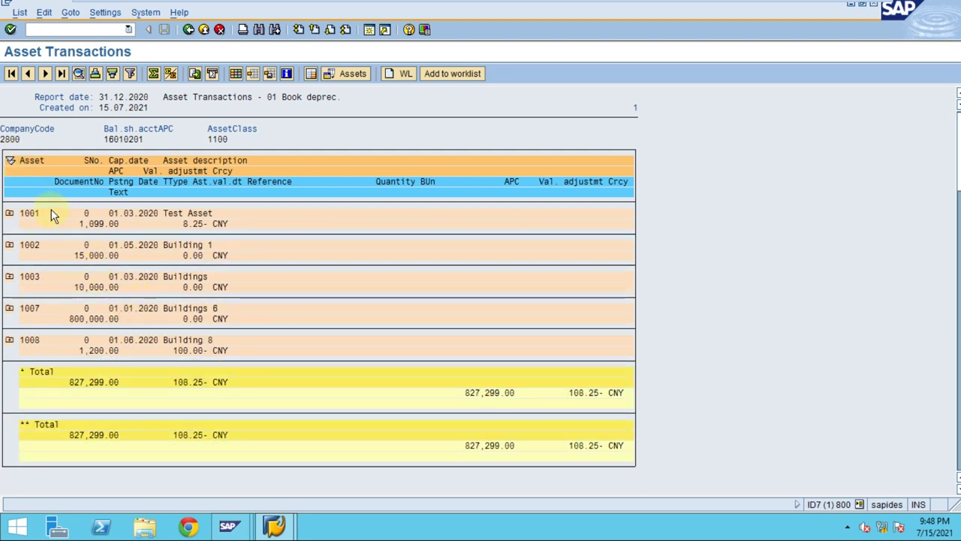
{"action": "left_click", "coordinate": [237, 73]}
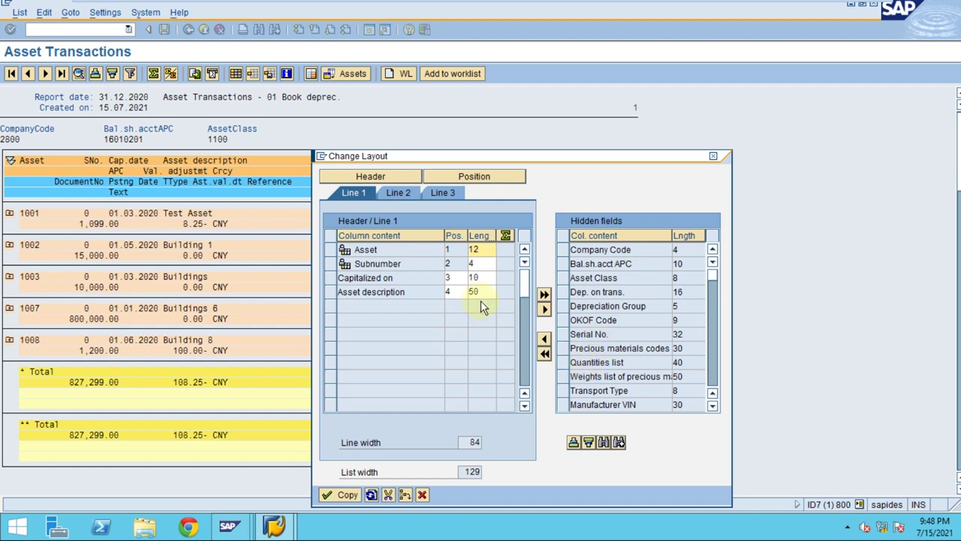
- Check the Line 1 column positions in Change Layout, then close the dialog
{"action": "left_click", "coordinate": [467, 178]}
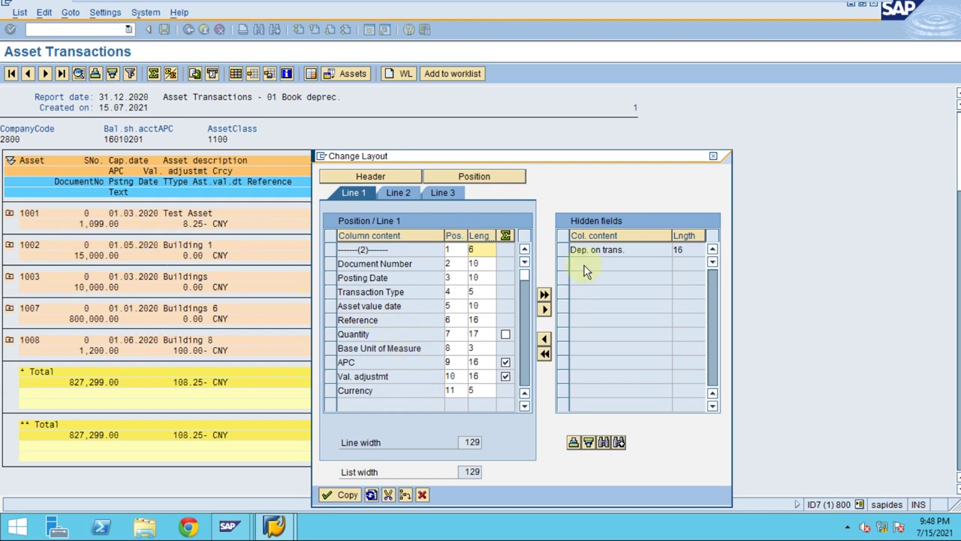
{"action": "left_click", "coordinate": [423, 495]}
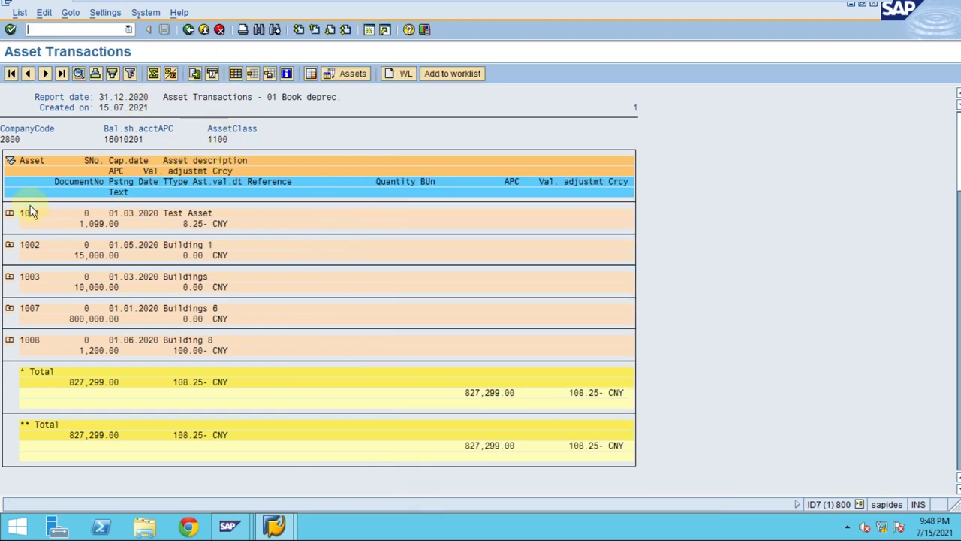
- Expand all assets and open transfer document 100000003 for fiscal year 2020
{"action": "left_click", "coordinate": [11, 163]}
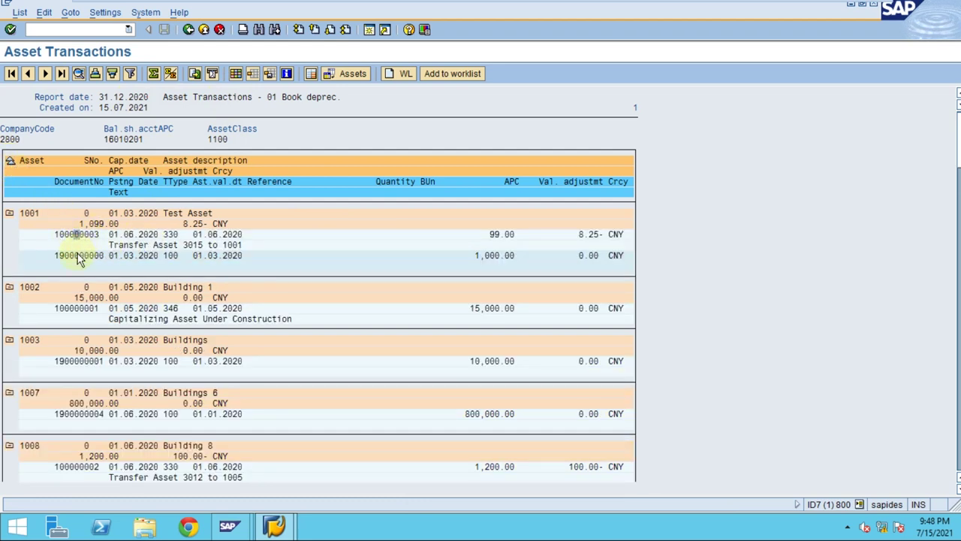
{"action": "left_click", "coordinate": [78, 255]}
{"action": "left_click", "coordinate": [73, 235]}
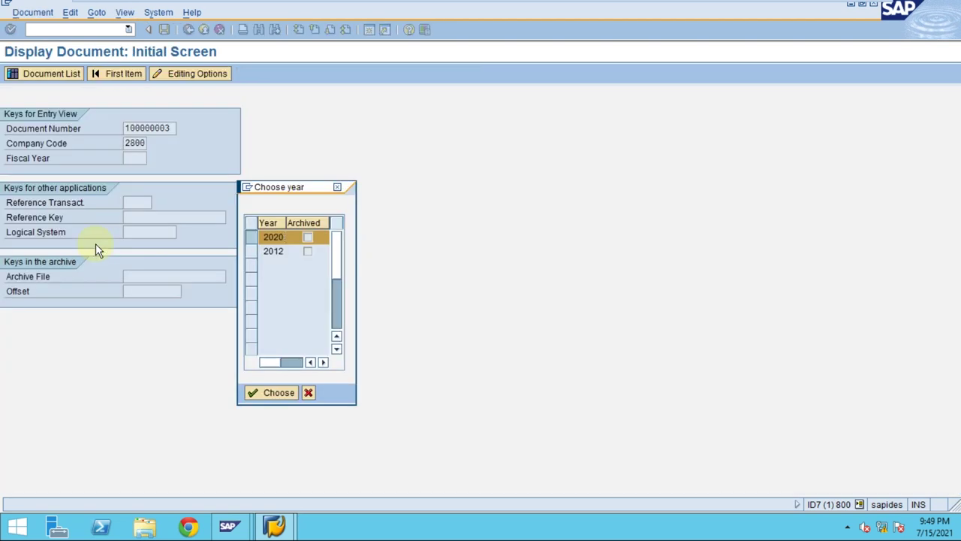
{"action": "left_click", "coordinate": [284, 400]}
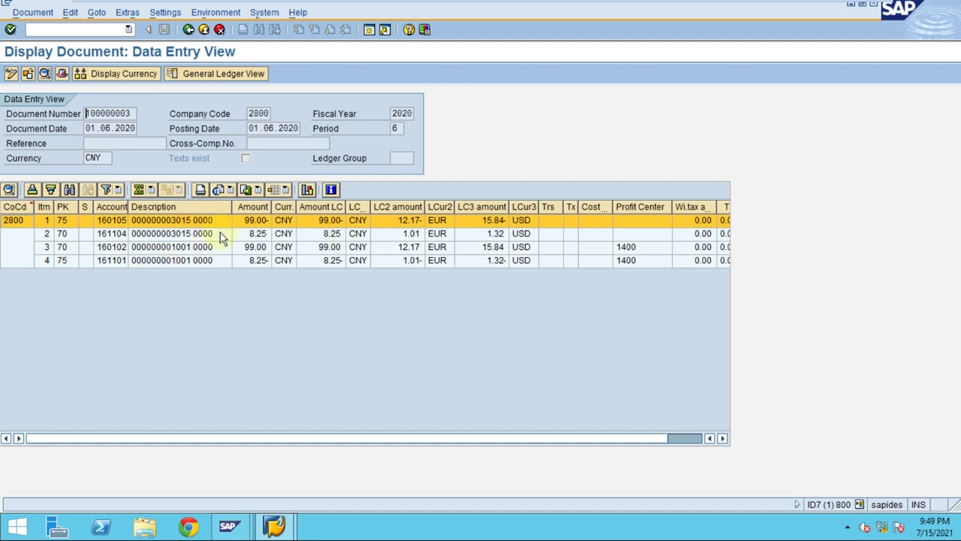
- Inspect line items 1–3 of the transfer document, then return to the report
{"action": "left_click", "coordinate": [255, 234]}
{"action": "left_click", "coordinate": [256, 225]}
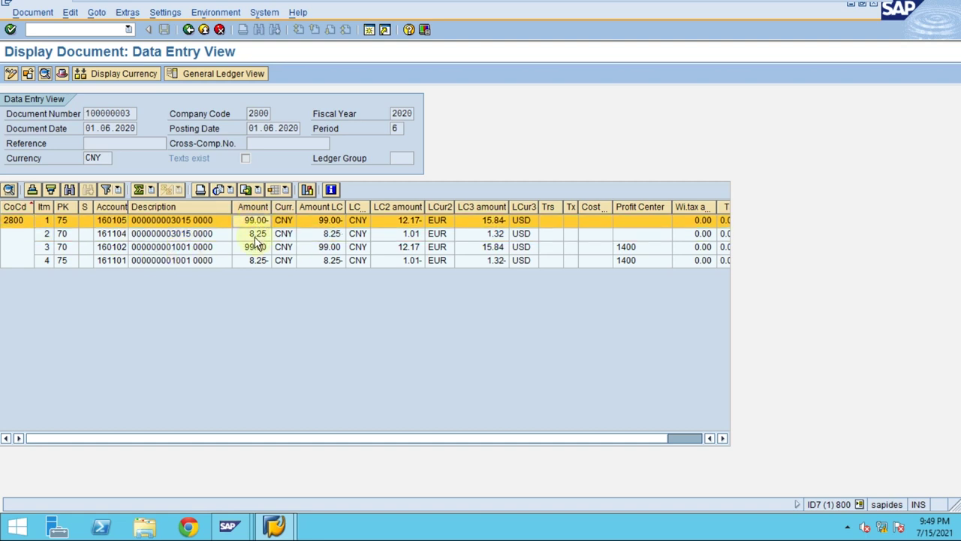
{"action": "left_click", "coordinate": [255, 236]}
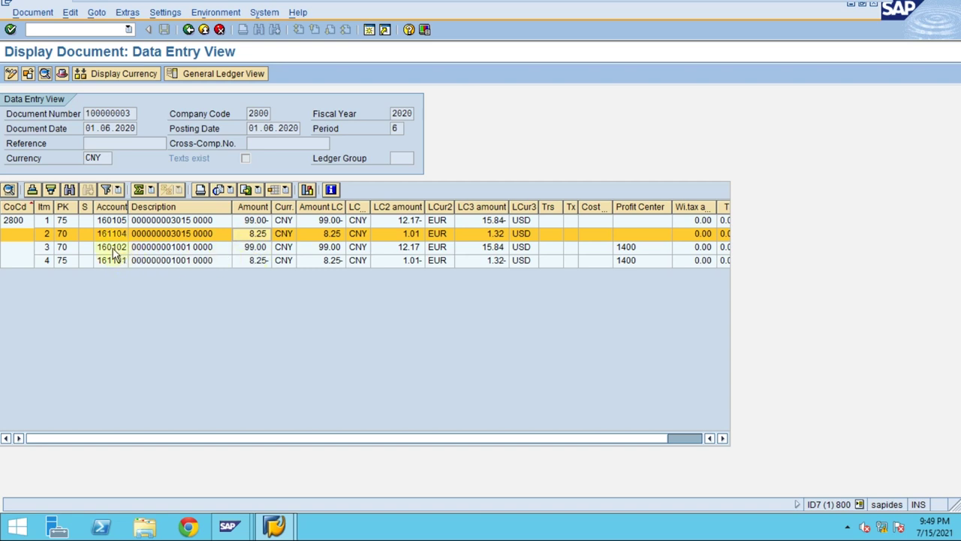
{"action": "left_click", "coordinate": [179, 248]}
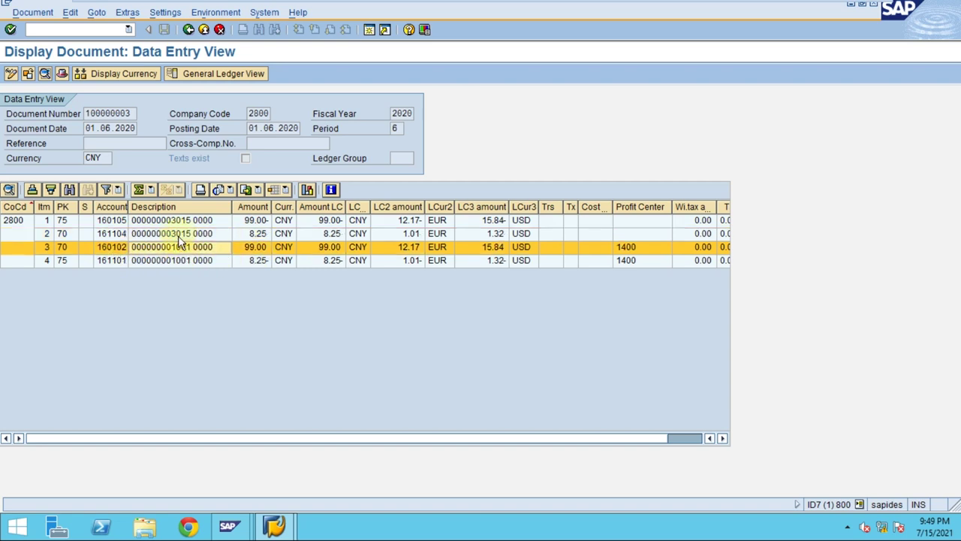
{"action": "left_click", "coordinate": [179, 222]}
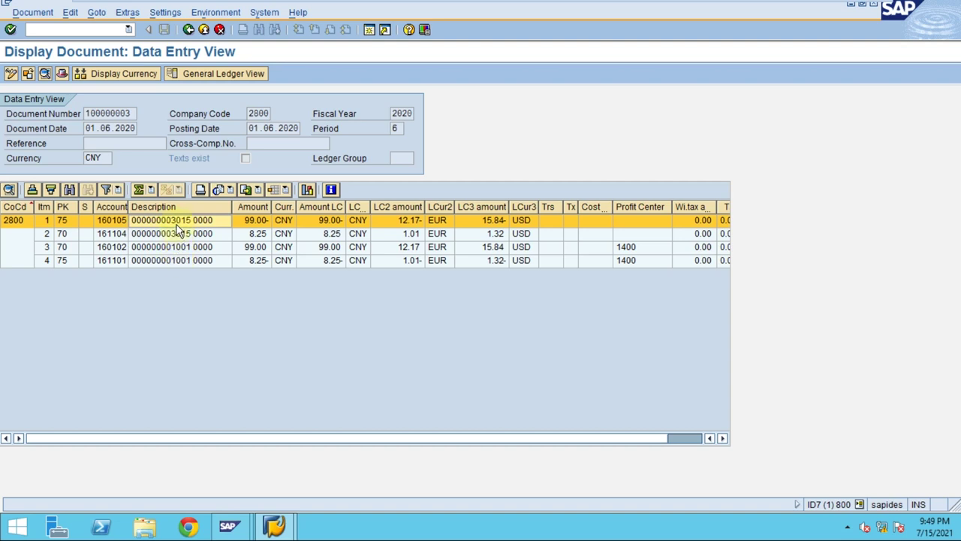
{"action": "left_click", "coordinate": [189, 31]}
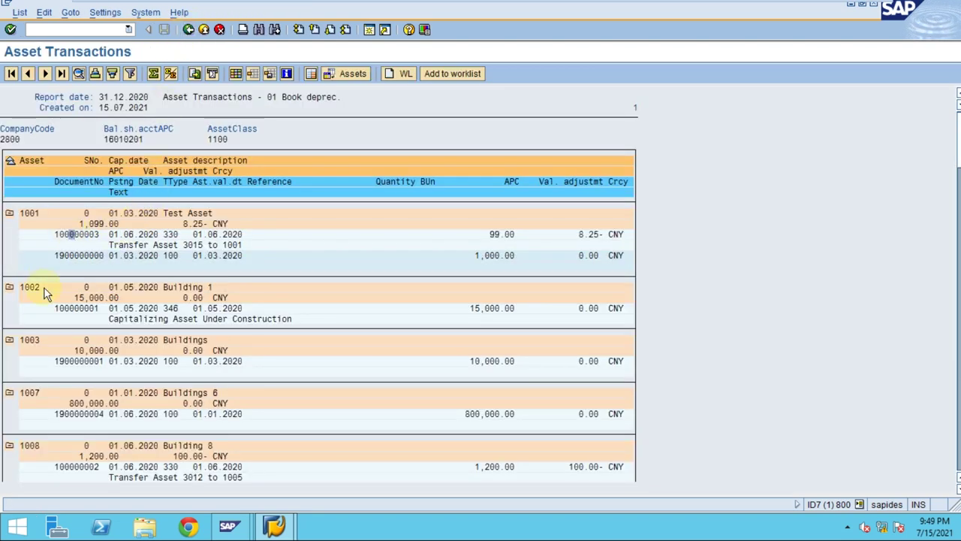
- Collapse all assets, page down, and expand asset 3015's transactions
{"action": "left_click", "coordinate": [9, 160]}
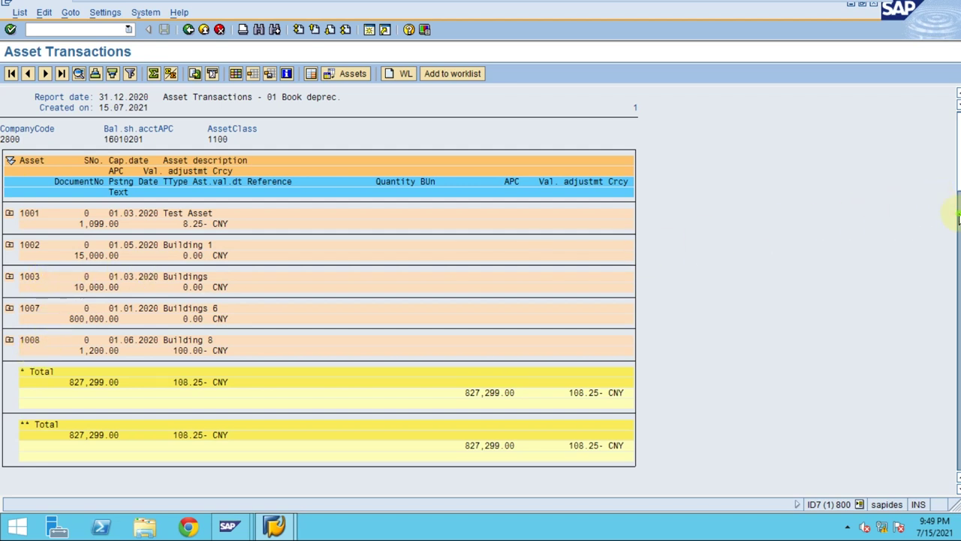
{"action": "left_click", "coordinate": [959, 218]}
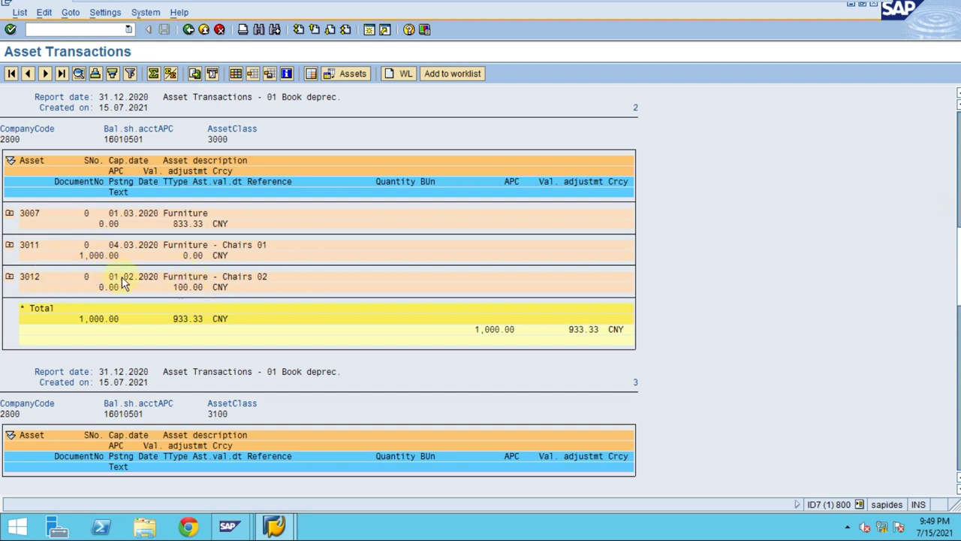
{"action": "scroll", "coordinate": [529, 373], "scroll_direction": "down", "scroll_amount": 3}
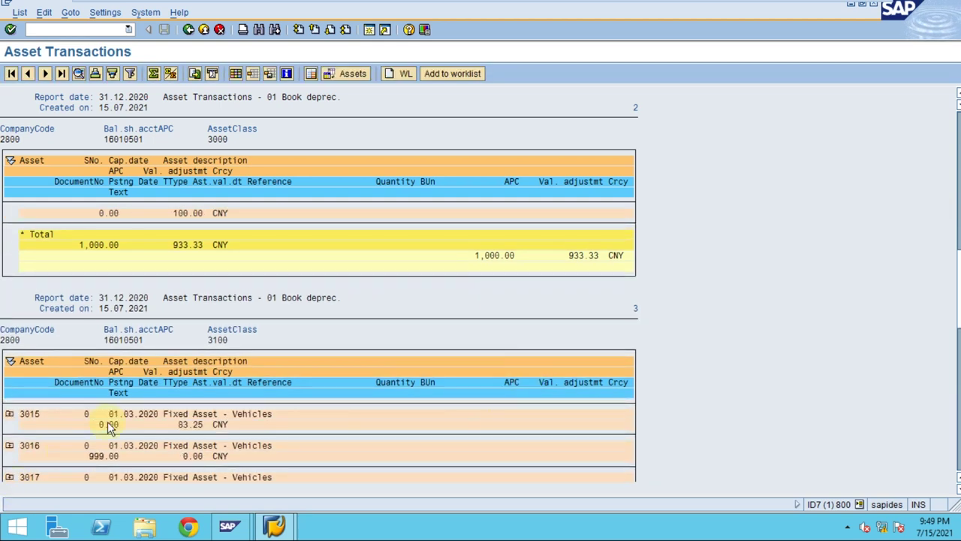
{"action": "left_click", "coordinate": [9, 414]}
{"action": "scroll", "coordinate": [535, 463], "scroll_direction": "down", "scroll_amount": 1}
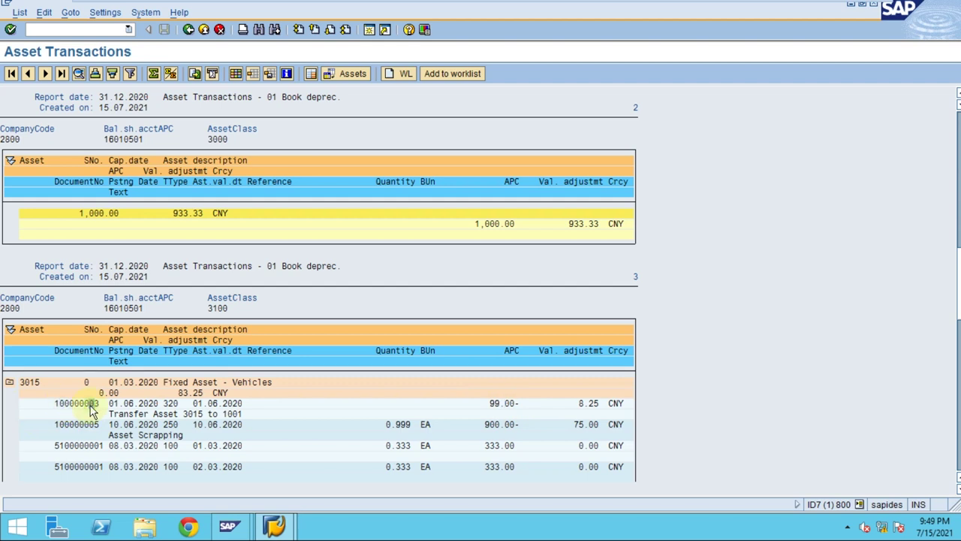
- Expand asset 1001 and select transfer document 100000003 among its items
{"action": "scroll", "coordinate": [954, 180], "scroll_direction": "up", "scroll_amount": 10}
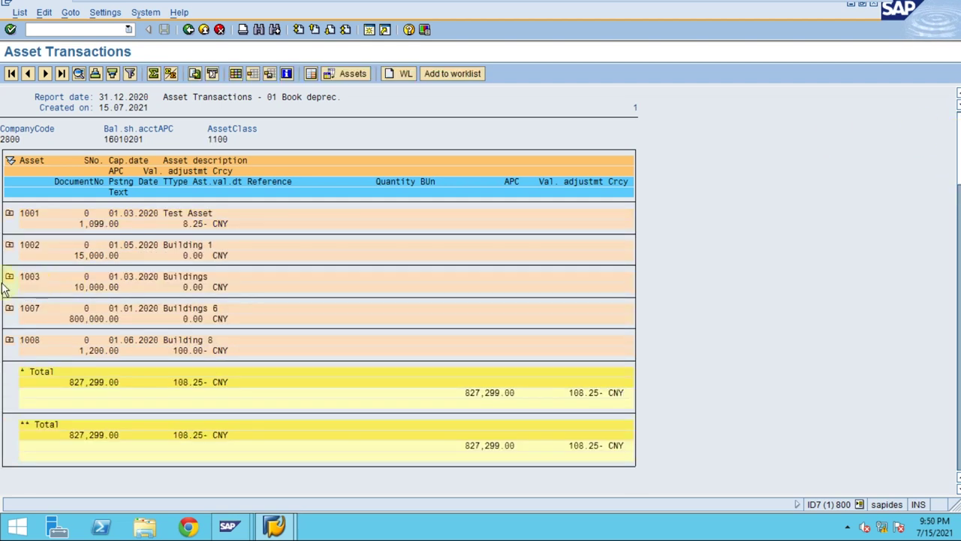
{"action": "left_click", "coordinate": [10, 213]}
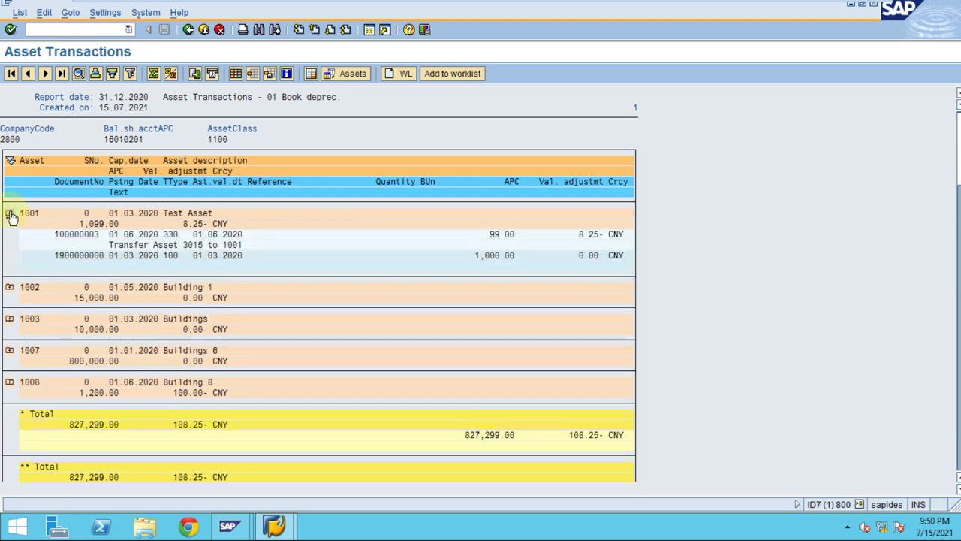
{"action": "left_click", "coordinate": [72, 235]}
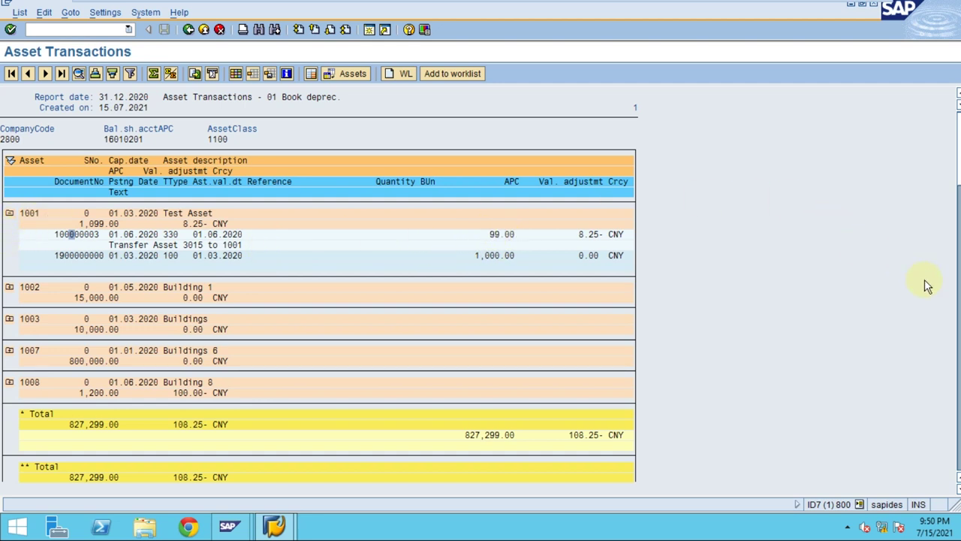
{"action": "scroll", "coordinate": [958, 353], "scroll_direction": "down", "scroll_amount": 10}
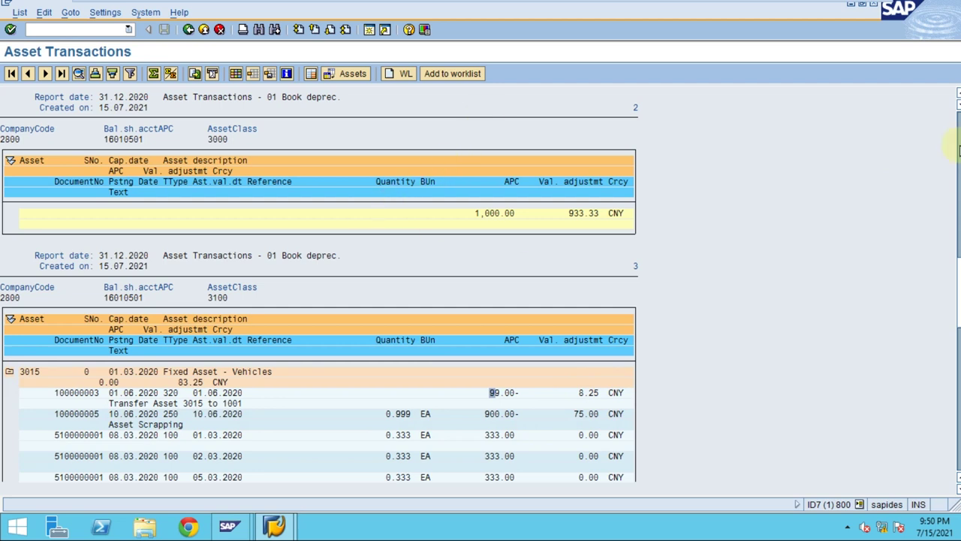
{"action": "scroll", "coordinate": [959, 150], "scroll_direction": "up", "scroll_amount": 10}
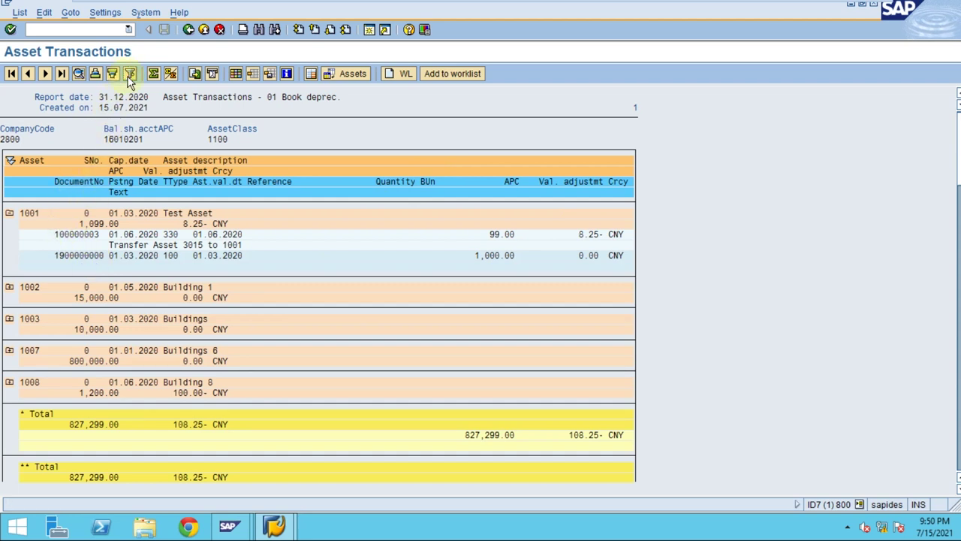
- Filter the item lines to document number 100000003 and review the result
{"action": "left_click", "coordinate": [188, 233]}
{"action": "key", "text": "ctrl+F5"}
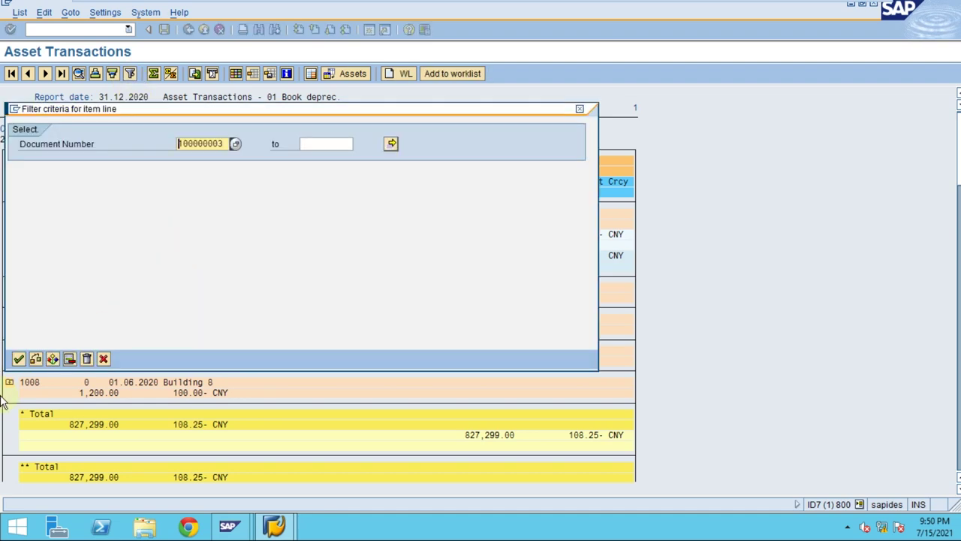
{"action": "left_click", "coordinate": [18, 359]}
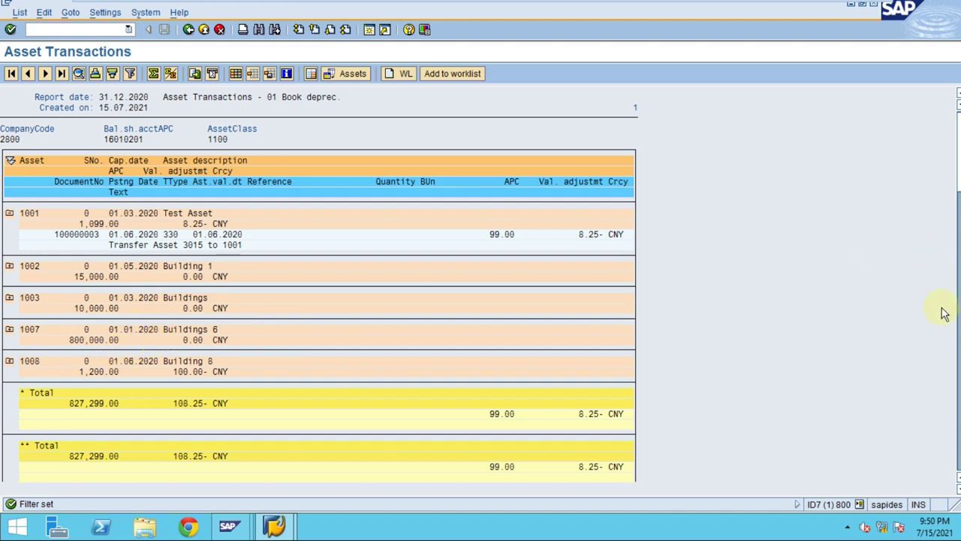
{"action": "scroll", "coordinate": [55, 350], "scroll_direction": "down", "scroll_amount": 10}
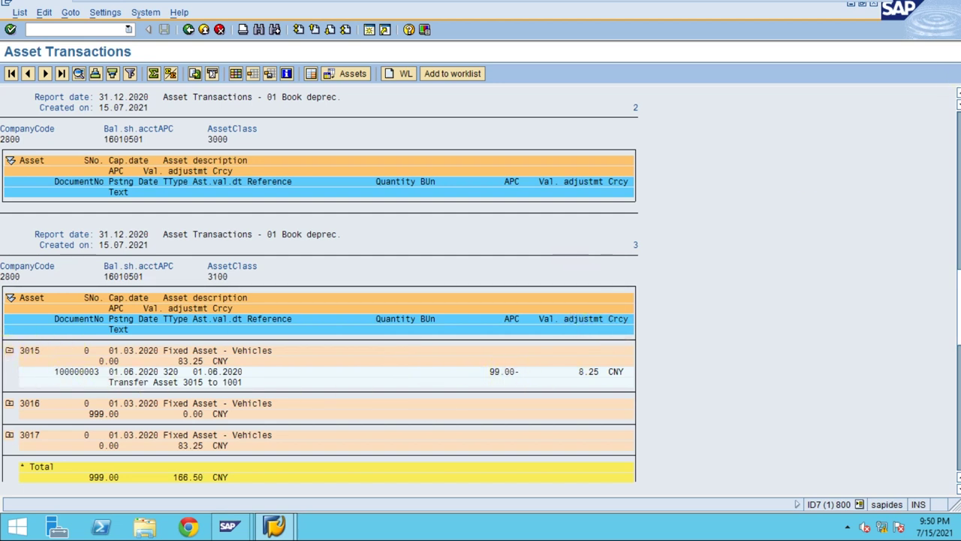
{"action": "scroll", "coordinate": [421, 187], "scroll_direction": "up", "scroll_amount": 10}
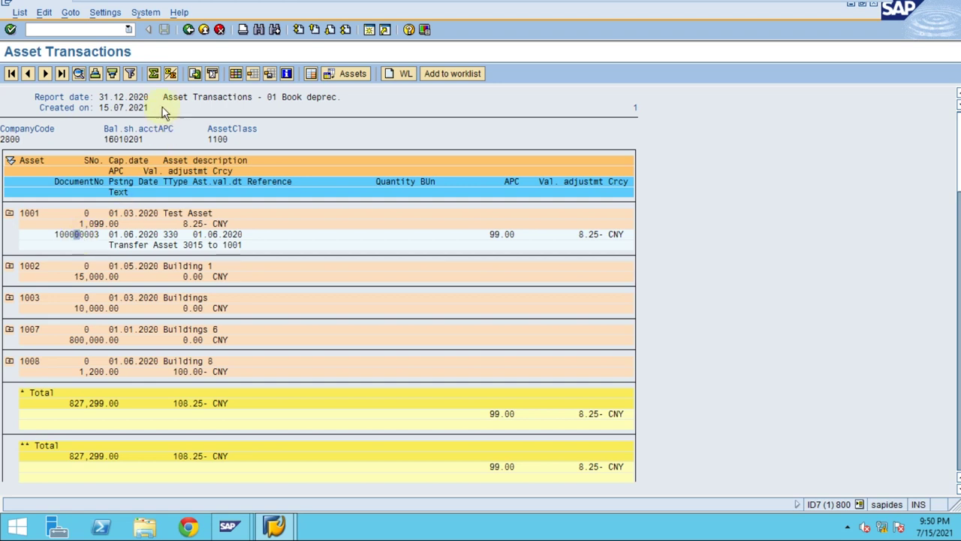
- Delete the document number filter value so all items show again
{"action": "left_click", "coordinate": [129, 74]}
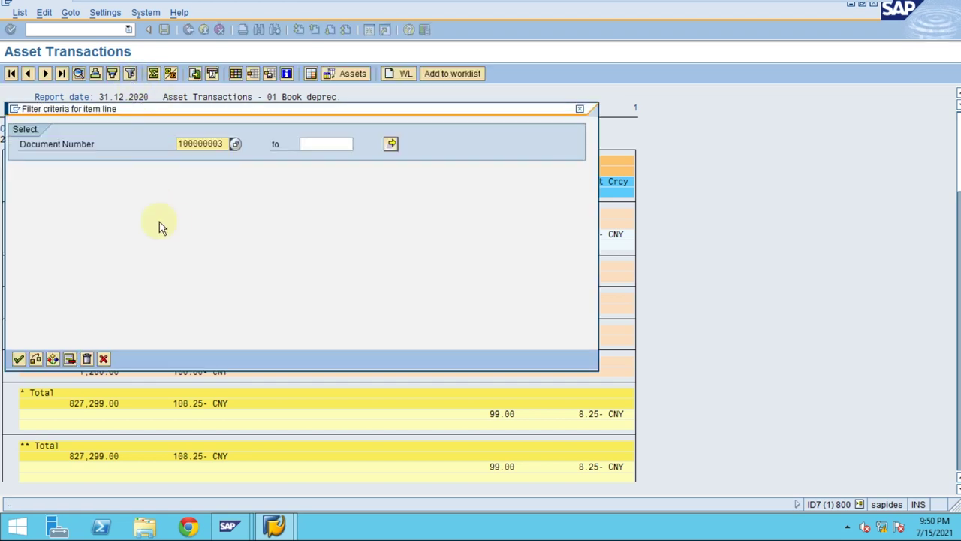
{"action": "left_click", "coordinate": [70, 360]}
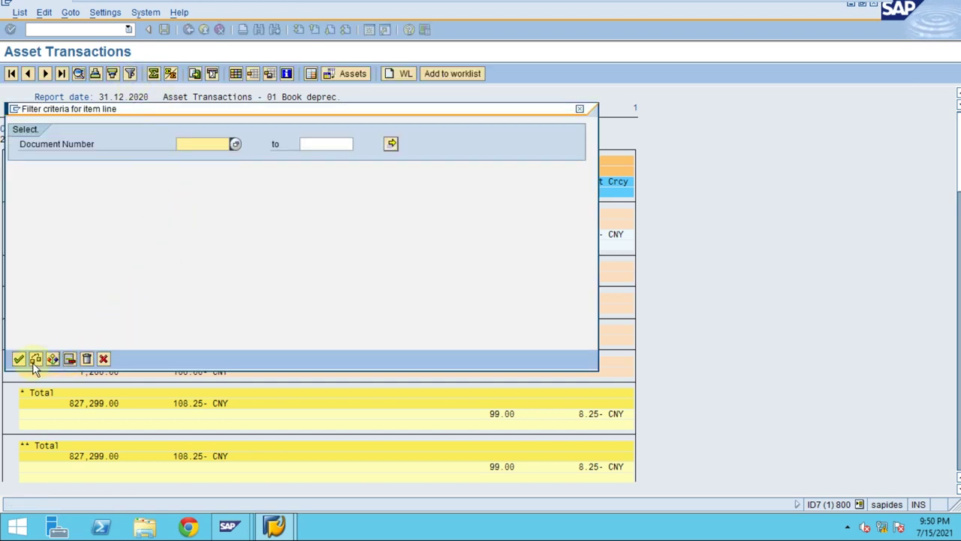
{"action": "left_click", "coordinate": [19, 359]}
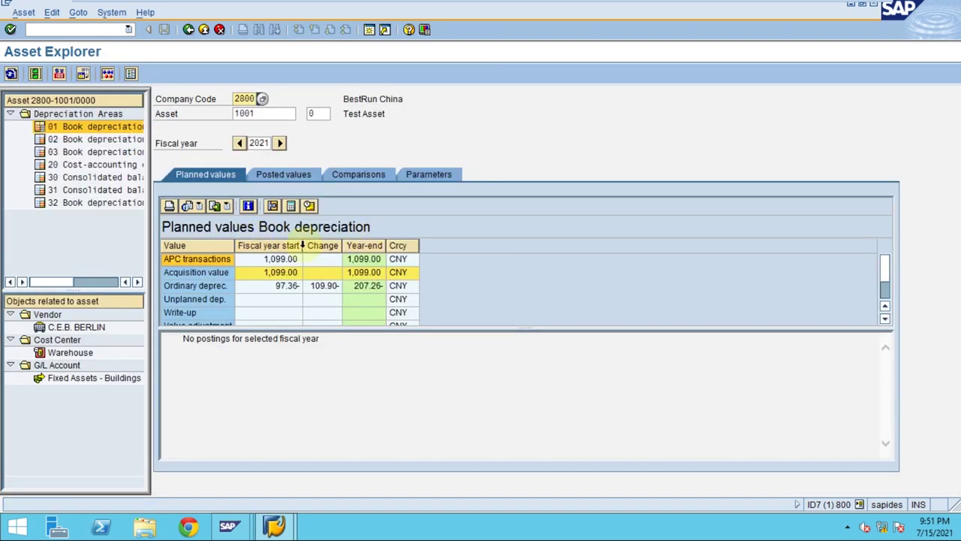
- View asset 1001's posted values, then go back to the SAP Easy Access menu
{"action": "left_click", "coordinate": [272, 178]}
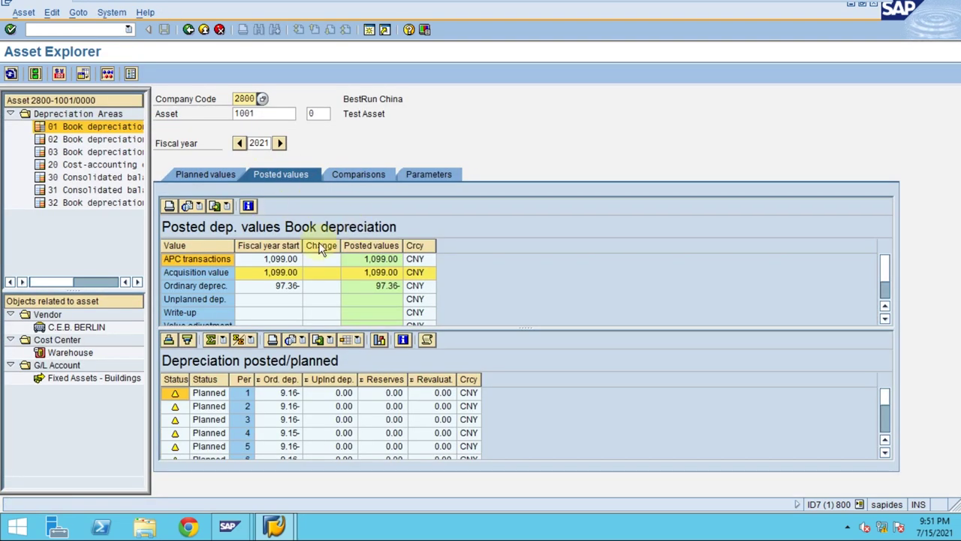
{"action": "left_click", "coordinate": [188, 30]}
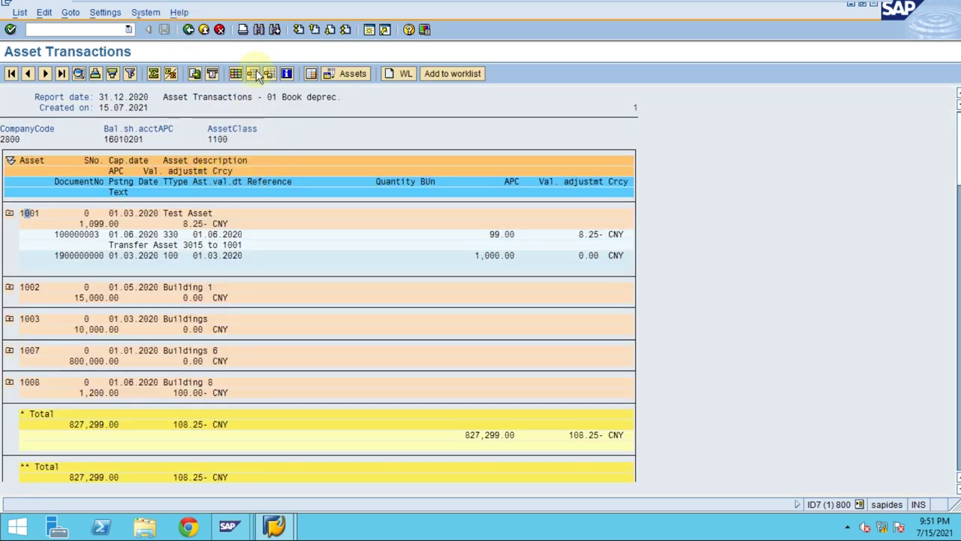
{"action": "left_click", "coordinate": [189, 30]}
- Return to the Easy Access menu and launch the Asset Acquisitions report
{"action": "left_click", "coordinate": [189, 30]}
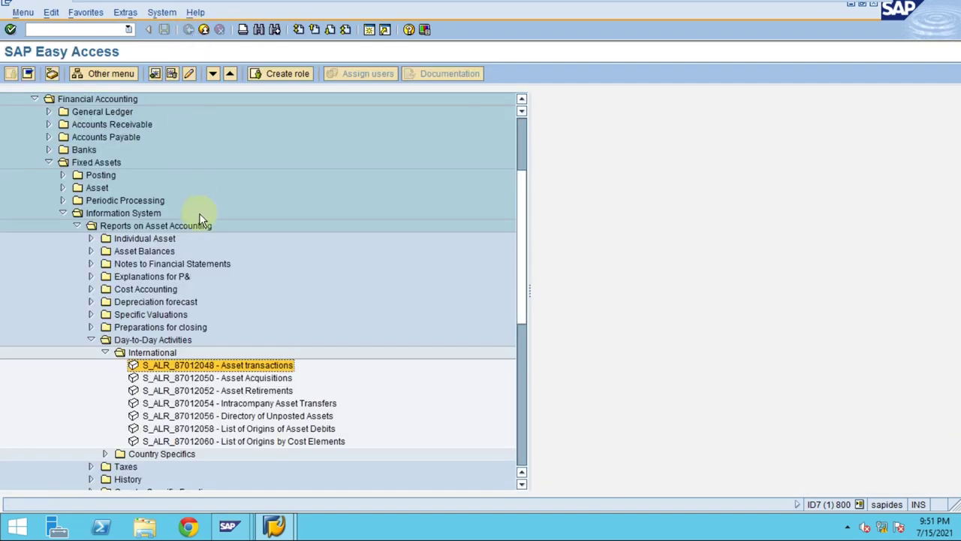
{"action": "left_click", "coordinate": [211, 379]}
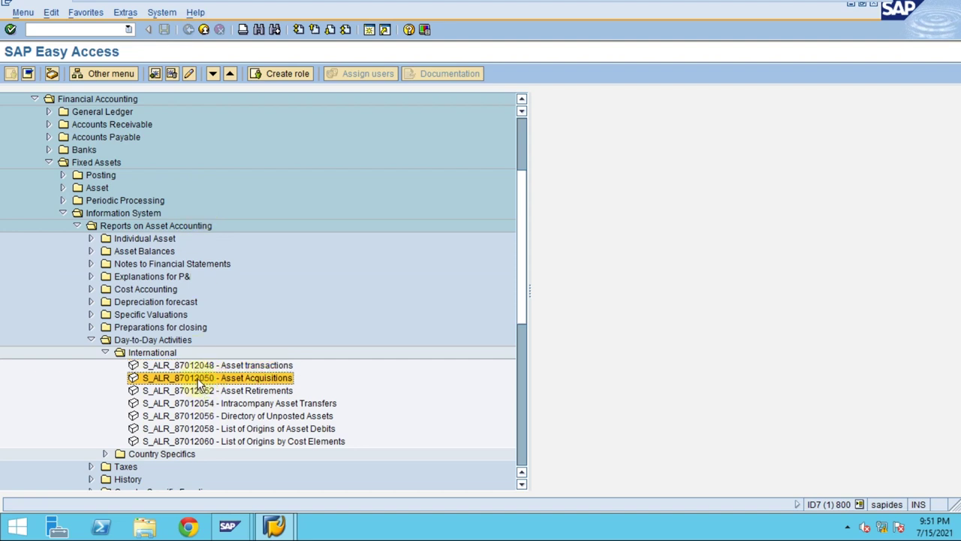
{"action": "double_click", "coordinate": [200, 383]}
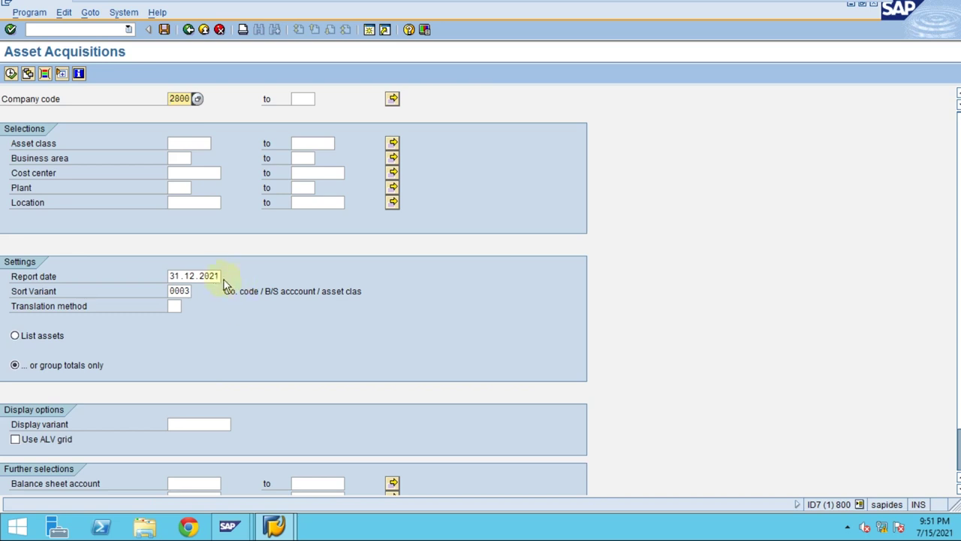
- Set report date 31.12.2020 from history, choose List assets, and execute the report
{"action": "left_click_drag", "start_coordinate": [170, 276], "coordinate": [251, 271]}
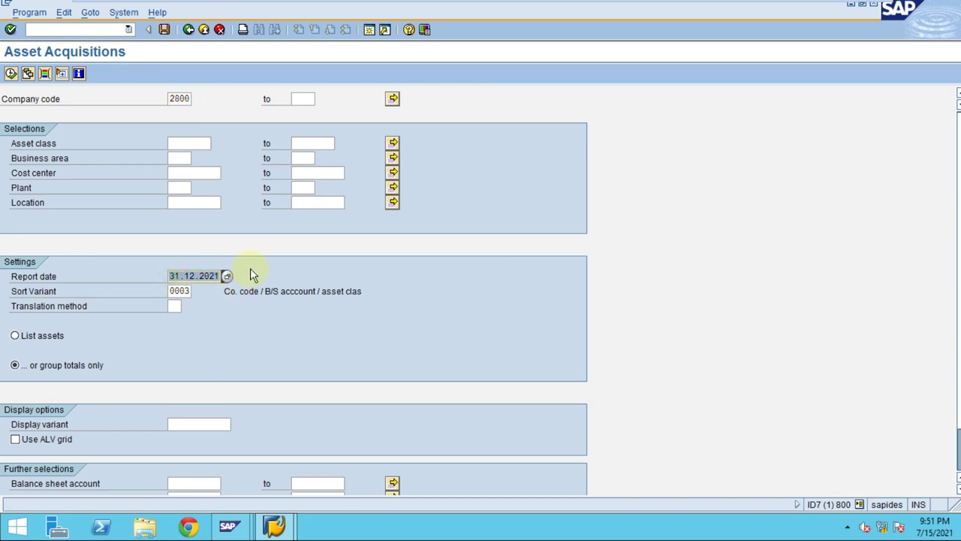
{"action": "key", "text": "BackSpace"}
{"action": "left_click", "coordinate": [212, 293]}
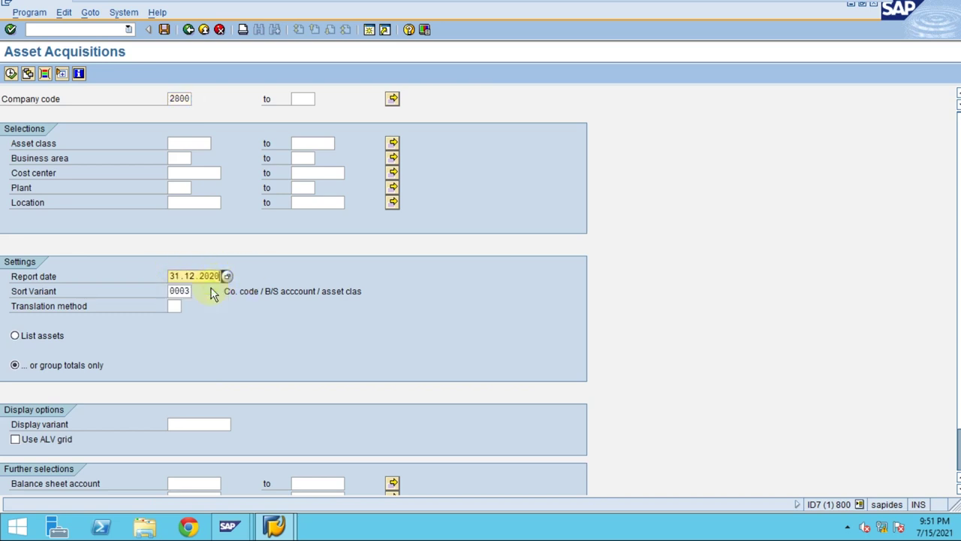
{"action": "left_click", "coordinate": [61, 335]}
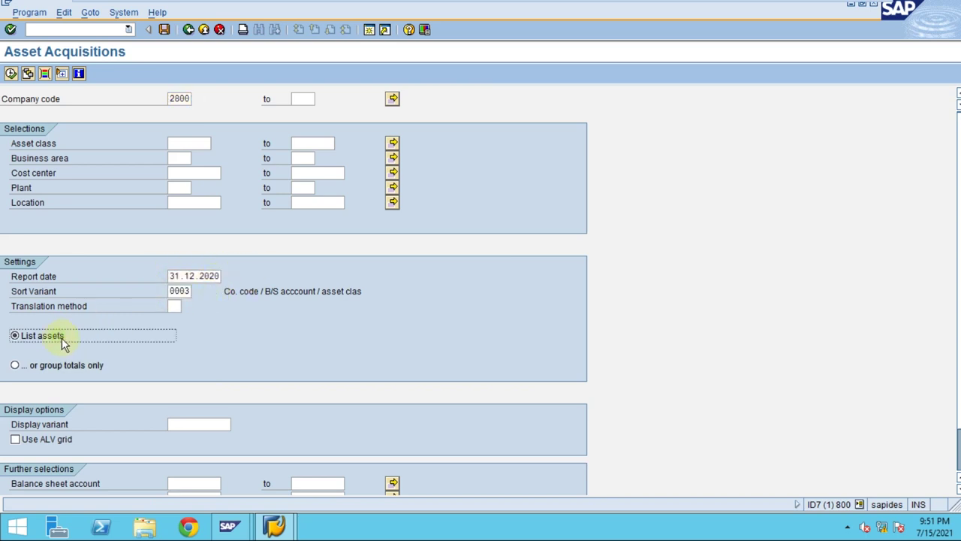
{"action": "left_click", "coordinate": [11, 75]}
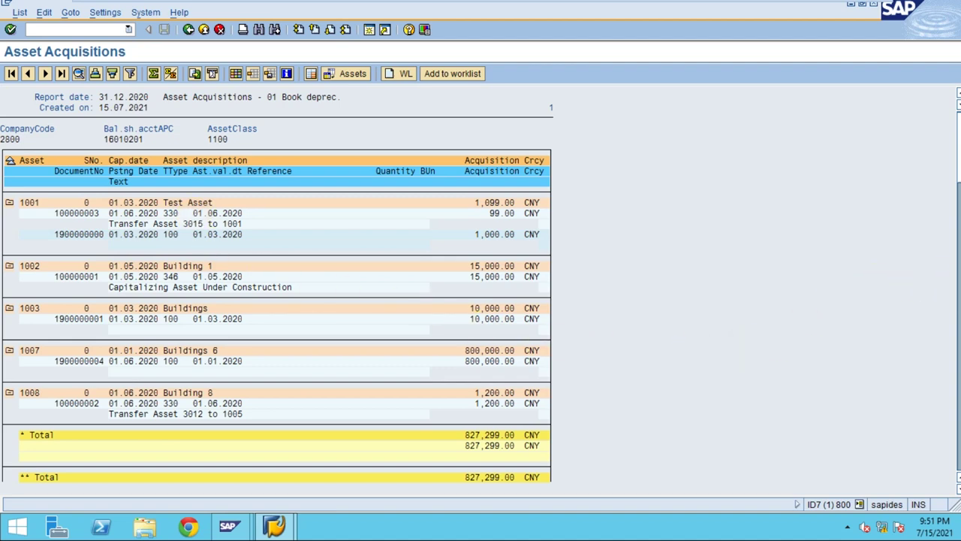
{"action": "left_click", "coordinate": [955, 275]}
{"action": "left_click", "coordinate": [955, 275]}
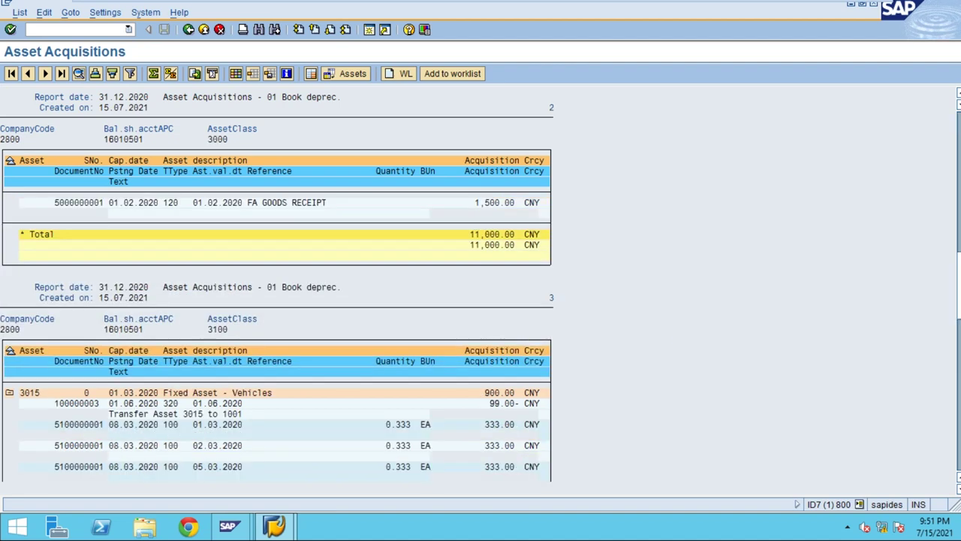
{"action": "left_click", "coordinate": [958, 350]}
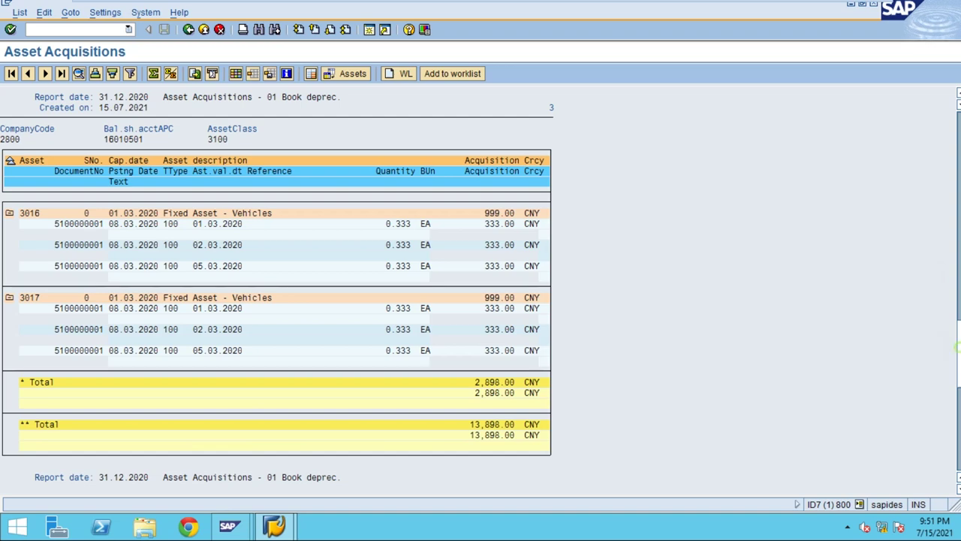
{"action": "left_click", "coordinate": [958, 225]}
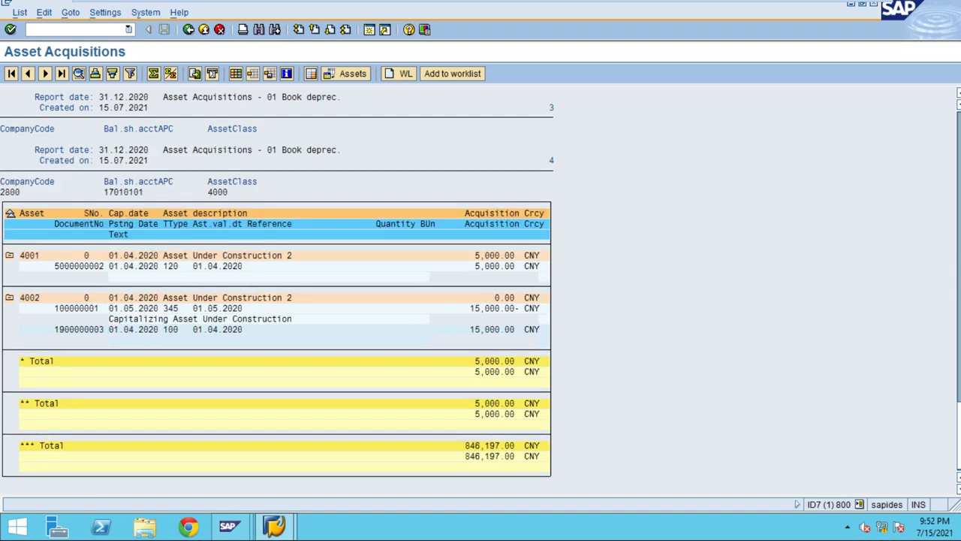
{"action": "left_click_drag", "start_coordinate": [958, 225], "coordinate": [959, 142]}
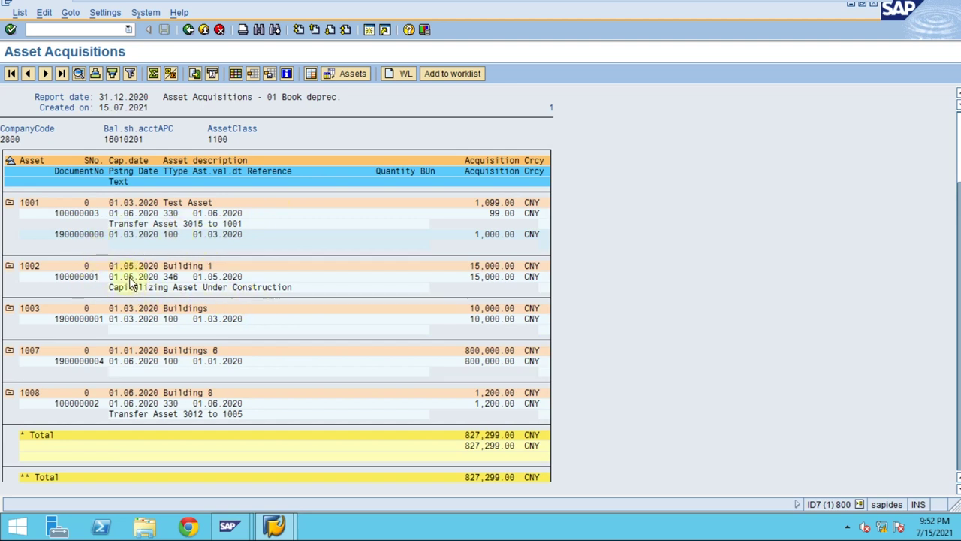
{"action": "left_click", "coordinate": [200, 276]}
{"action": "scroll", "coordinate": [276, 300], "scroll_direction": "down", "scroll_amount": 9}
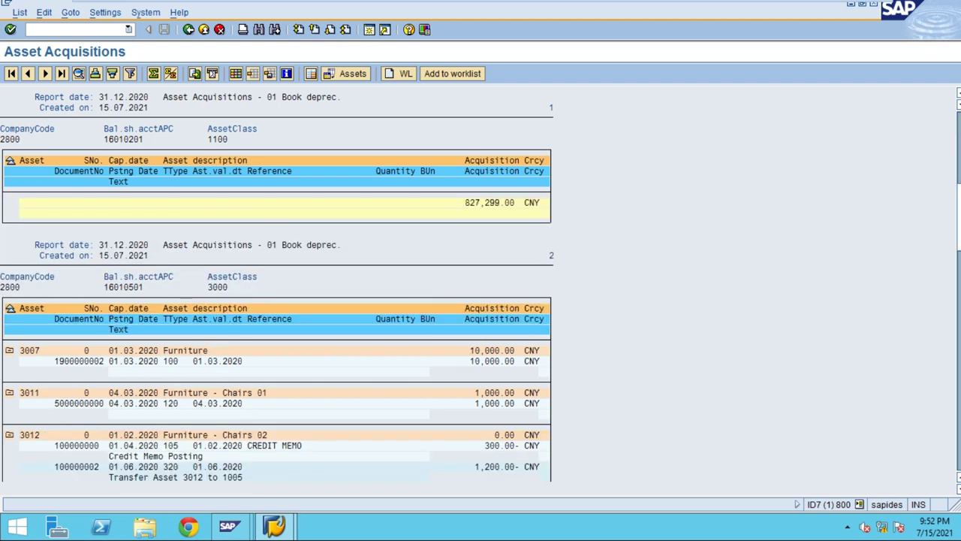
{"action": "scroll", "coordinate": [277, 300], "scroll_direction": "down", "scroll_amount": 6}
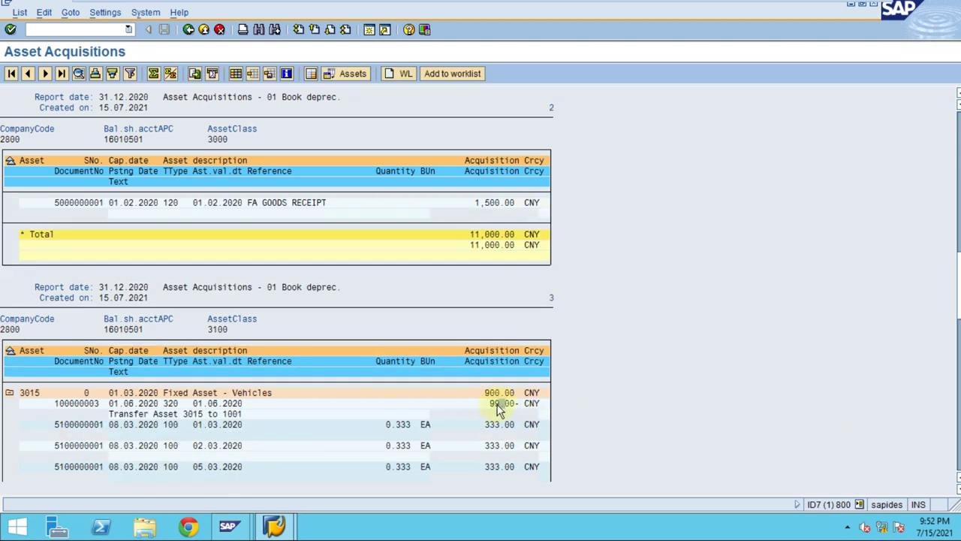
{"action": "left_click", "coordinate": [58, 403]}
{"action": "left_click", "coordinate": [196, 415]}
{"action": "scroll", "coordinate": [958, 154], "scroll_direction": "up", "scroll_amount": 10}
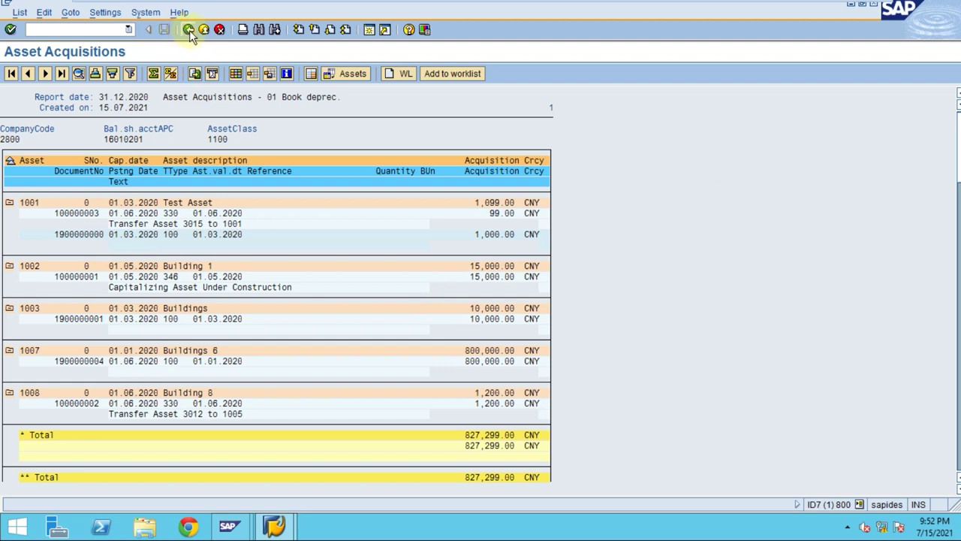
{"action": "mouse_move", "coordinate": [518, 9]}
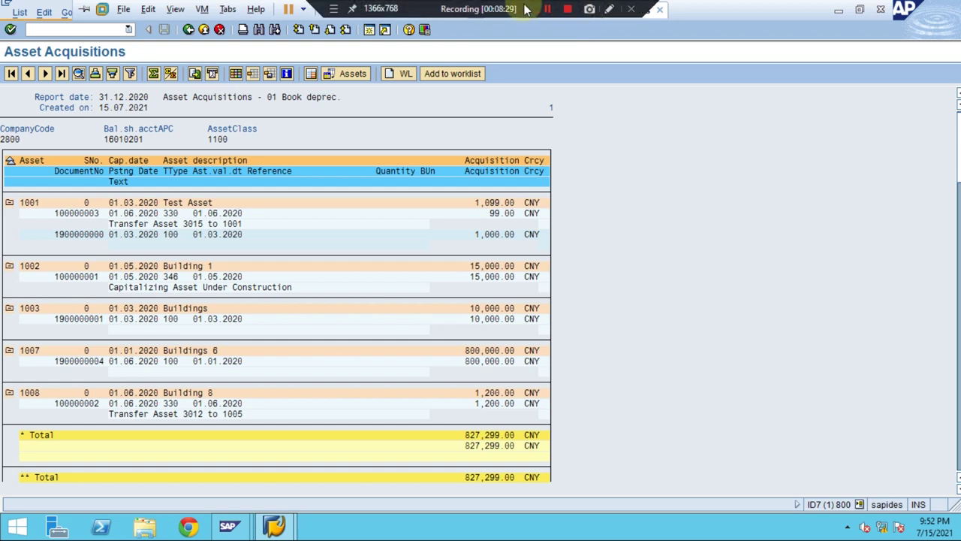
- Highlight the header and asset rows of the acquisitions report output
{"action": "left_click", "coordinate": [609, 9]}
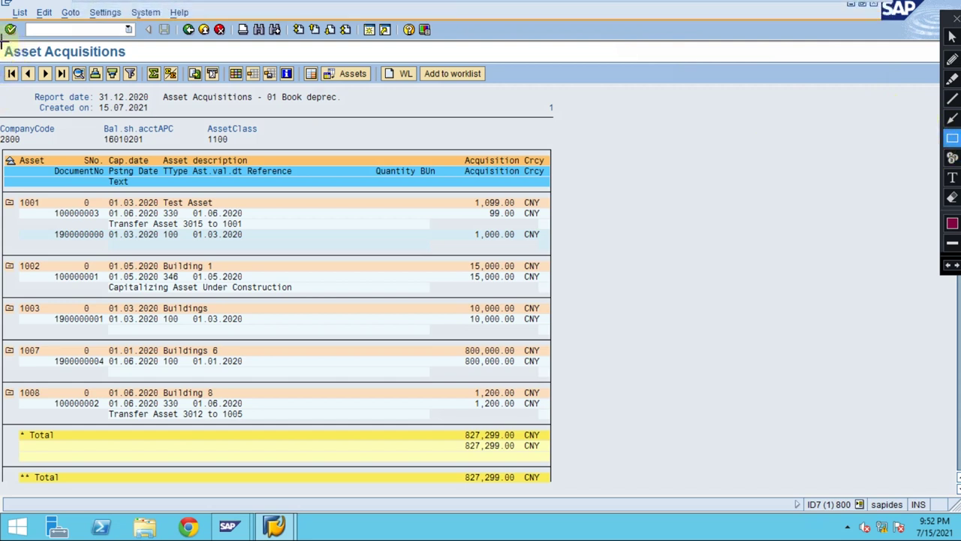
{"action": "mouse_move", "coordinate": [2, 42]}
{"action": "left_mouse_down"}
{"action": "mouse_move", "coordinate": [21, 66]}
{"action": "mouse_move", "coordinate": [128, 64]}
{"action": "left_mouse_up"}
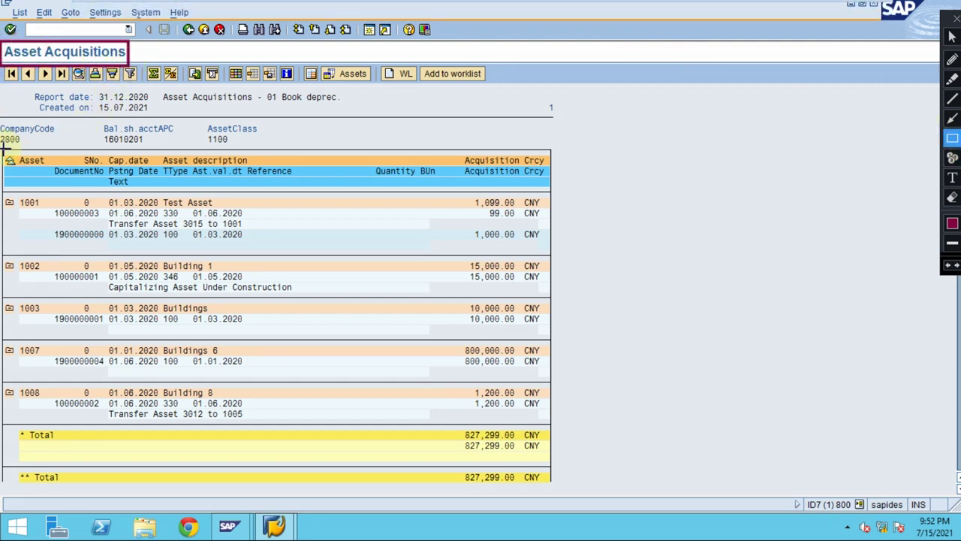
{"action": "left_click_drag", "start_coordinate": [3, 153], "coordinate": [21, 174]}
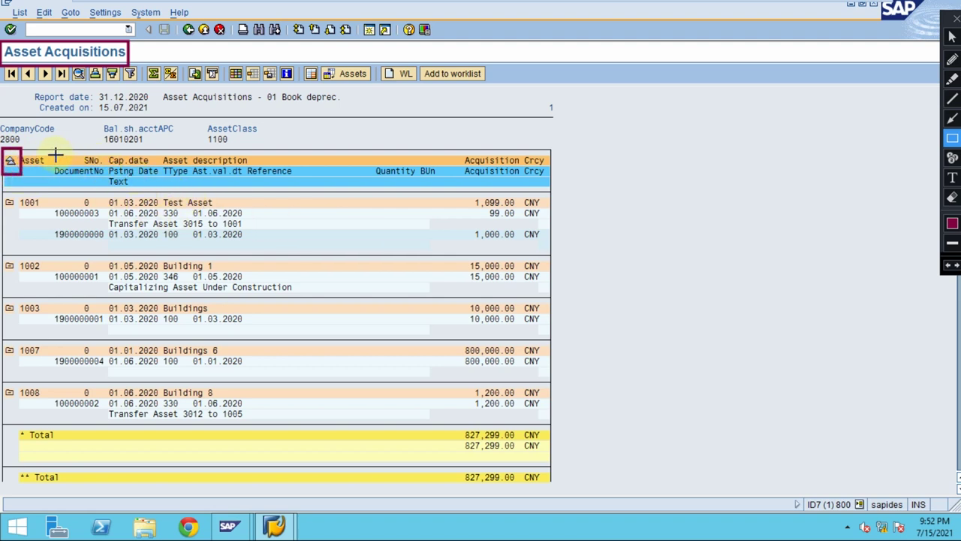
{"action": "mouse_move", "coordinate": [43, 153]}
{"action": "left_mouse_down"}
{"action": "mouse_move", "coordinate": [236, 188]}
{"action": "mouse_move", "coordinate": [511, 197]}
{"action": "mouse_move", "coordinate": [553, 187]}
{"action": "left_mouse_up"}
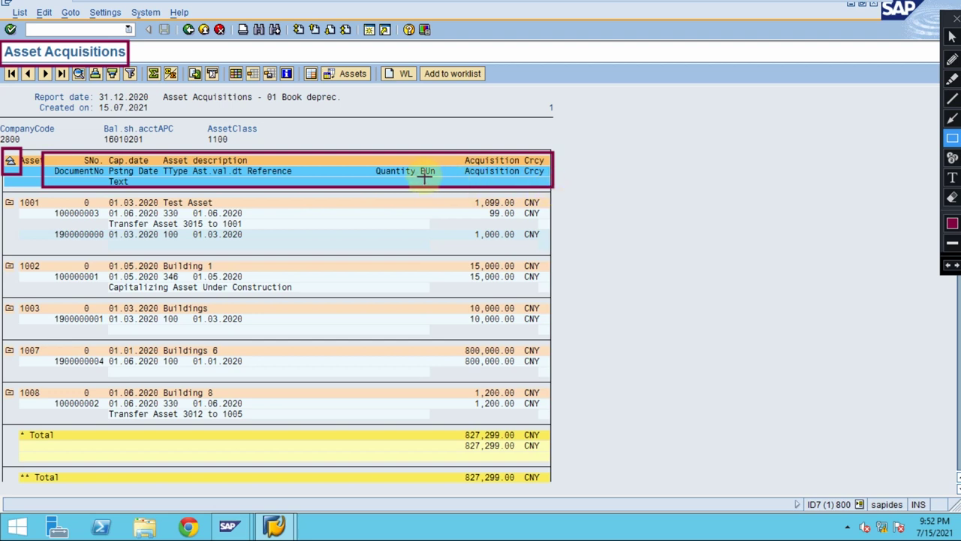
- Collapse the list to one line per asset, then expand it to show documents again
{"action": "key", "text": "Escape"}
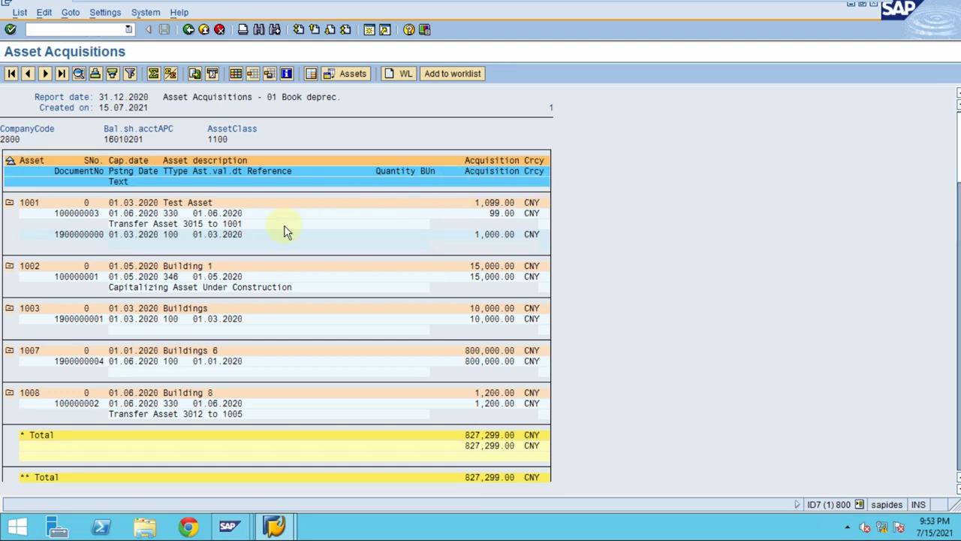
{"action": "left_click", "coordinate": [9, 162]}
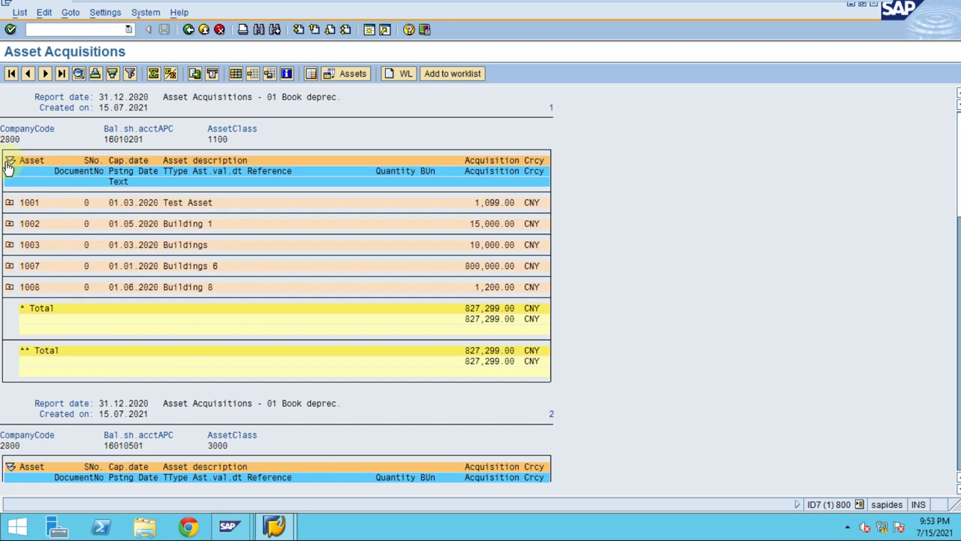
{"action": "left_click", "coordinate": [9, 162]}
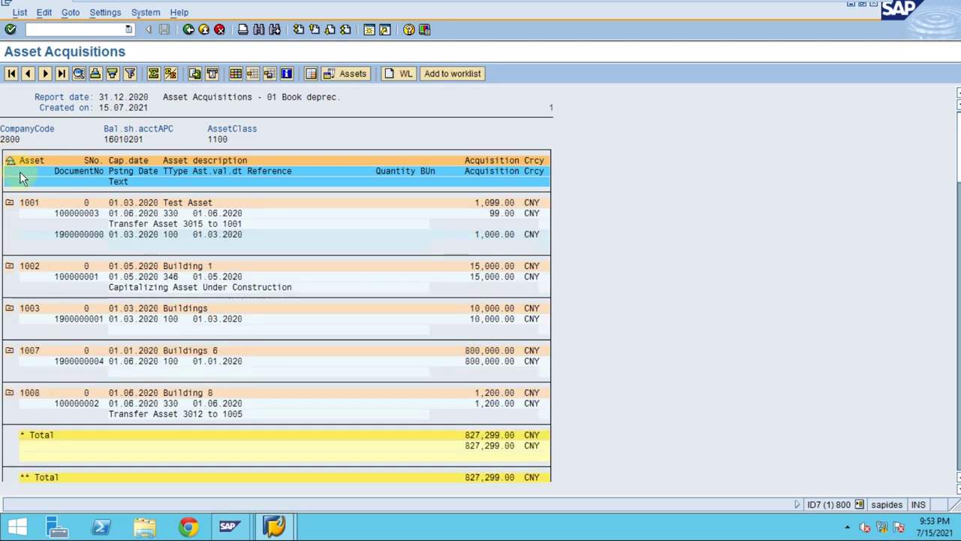
- Go back twice to the Easy Access menu and select S_ALR_87012052 Asset Retirements
{"action": "left_click", "coordinate": [189, 30]}
{"action": "left_click", "coordinate": [189, 31]}
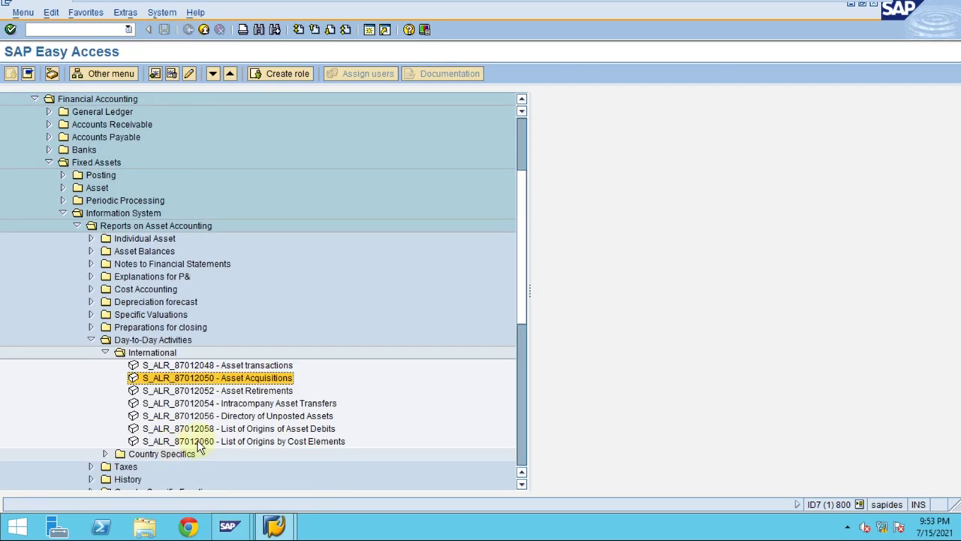
{"action": "left_click", "coordinate": [229, 393]}
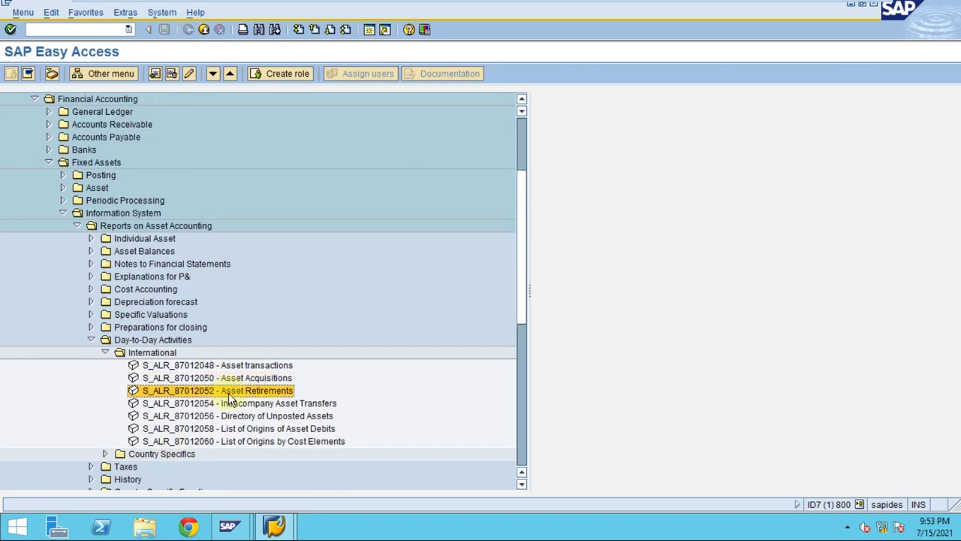
- Launch Asset Retirements, choose List assets, pick report date 31.12.2020 from history, and execute
{"action": "double_click", "coordinate": [228, 392]}
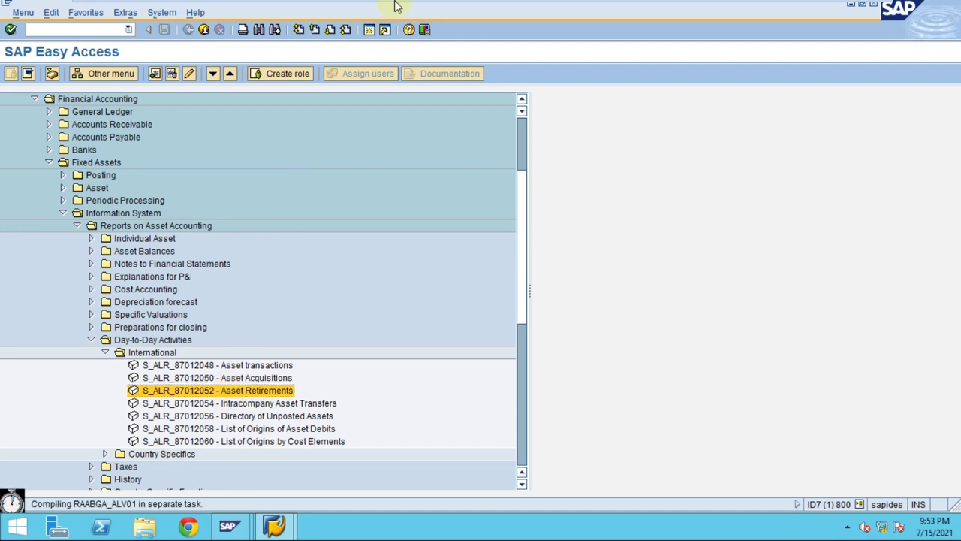
{"action": "mouse_move", "coordinate": [398, 6]}
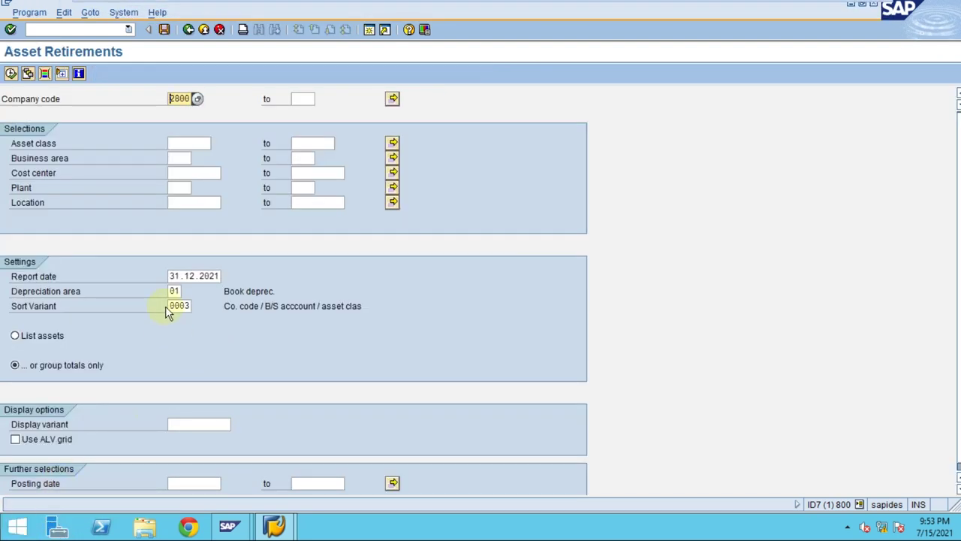
{"action": "left_click", "coordinate": [26, 339]}
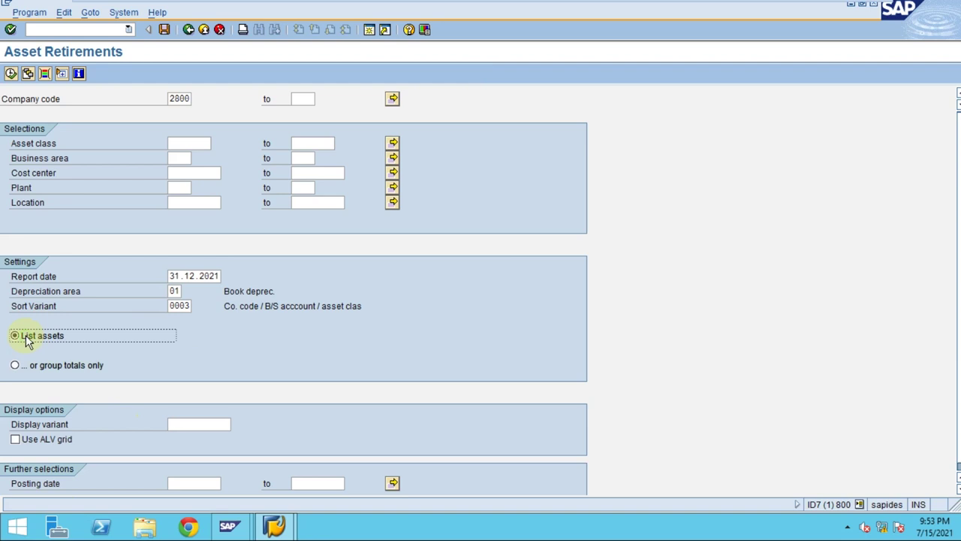
{"action": "left_click", "coordinate": [172, 276]}
{"action": "key", "text": "ctrl+a"}
{"action": "key", "text": "BackSpace"}
{"action": "key", "text": "Down"}
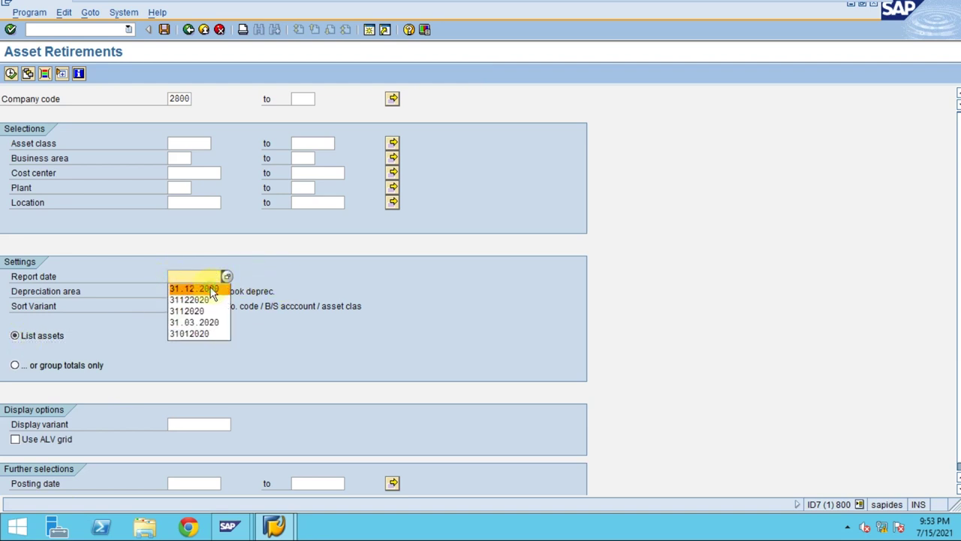
{"action": "key", "text": "Return"}
{"action": "left_click", "coordinate": [9, 74]}
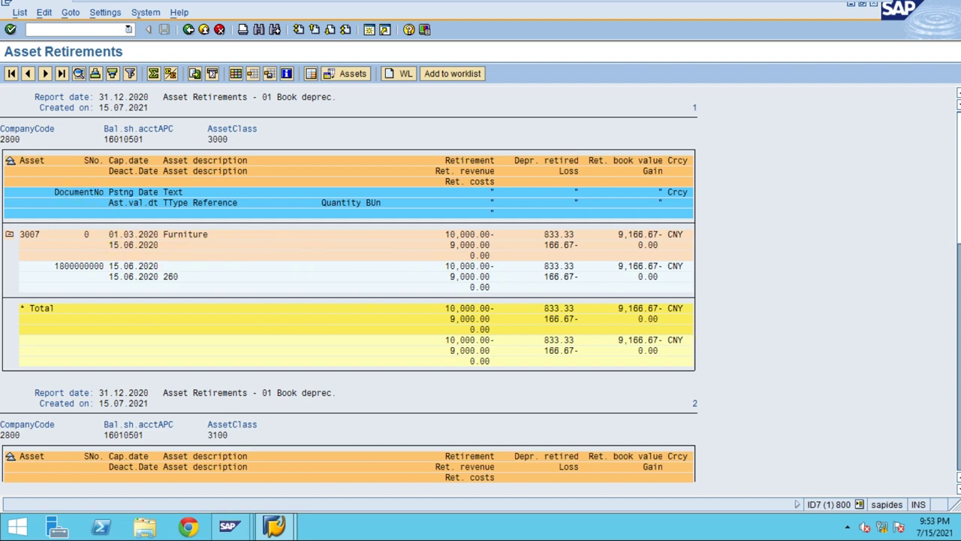
- Page down through the retirements report to the grand totals, then scroll back up
{"action": "key", "text": "Page_Down"}
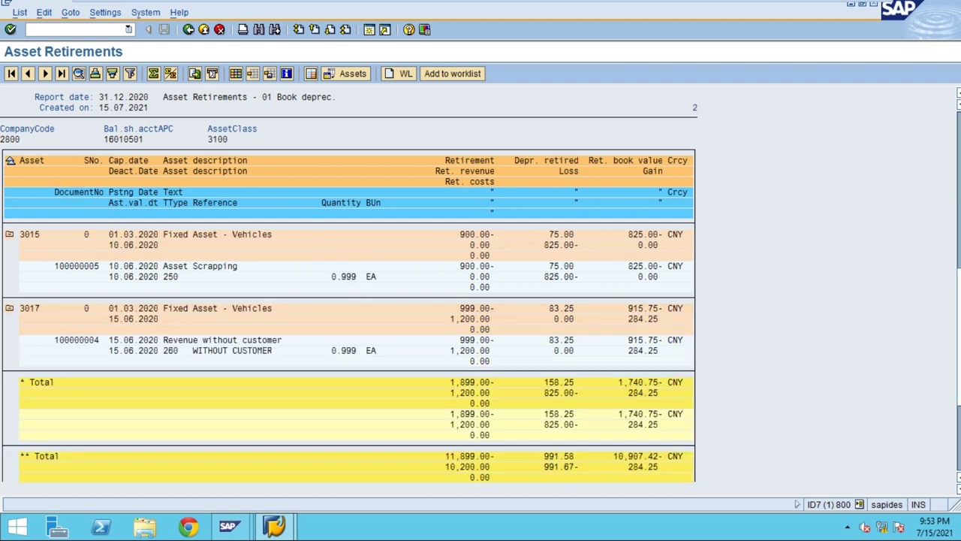
{"action": "key", "text": "Page_Down"}
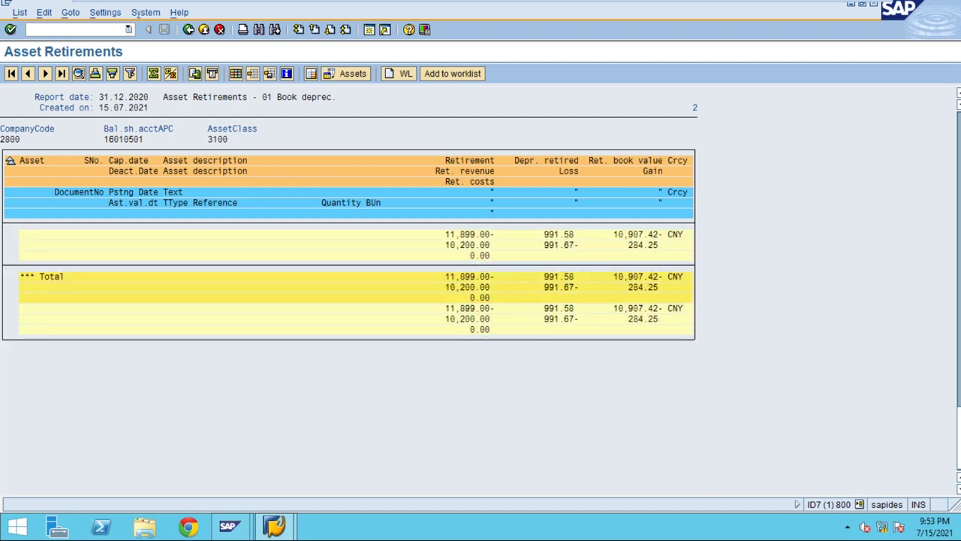
{"action": "scroll", "coordinate": [959, 225], "scroll_direction": "up", "scroll_amount": 5}
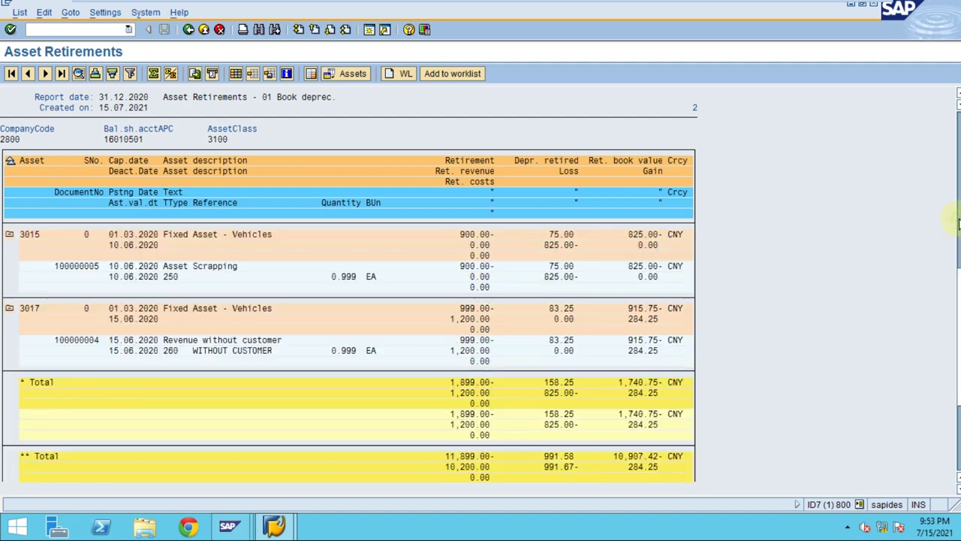
{"action": "scroll", "coordinate": [960, 165], "scroll_direction": "up", "scroll_amount": 5}
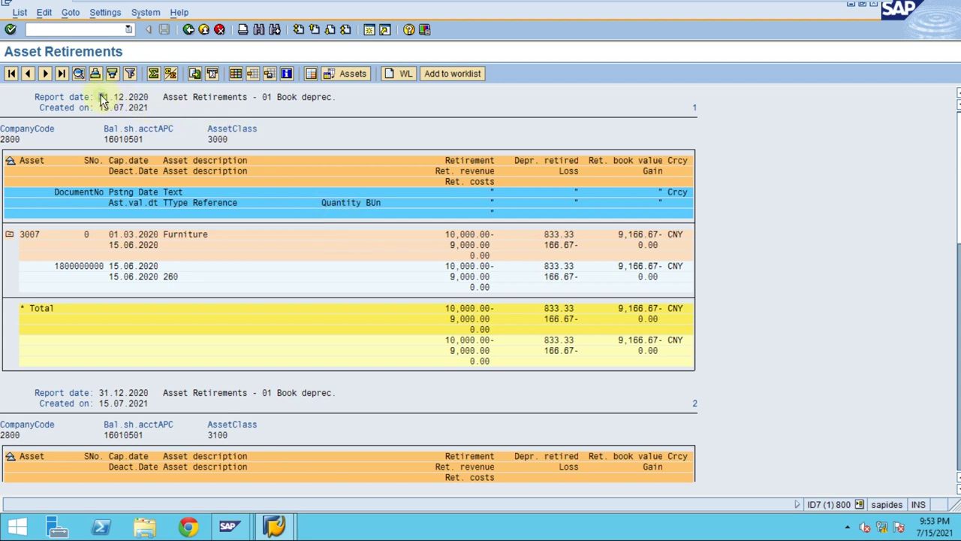
- Highlight parts of the area 01 report output, then go back to the selection screen
{"action": "mouse_move", "coordinate": [256, 7]}
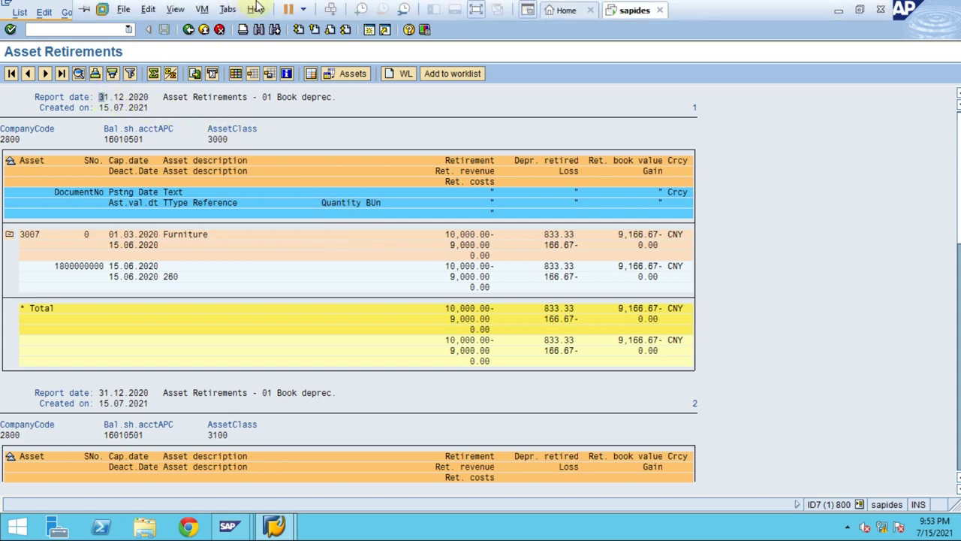
{"action": "mouse_move", "coordinate": [475, 8]}
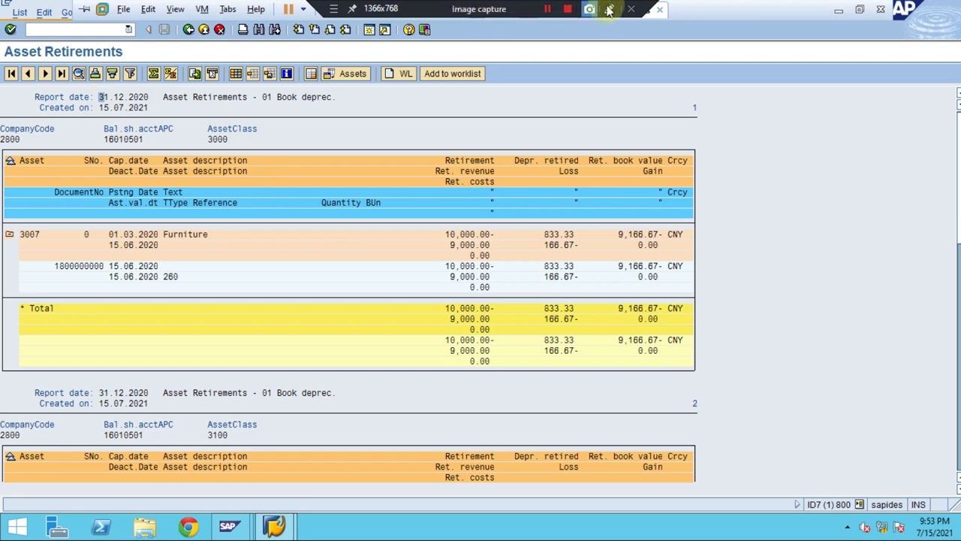
{"action": "left_click", "coordinate": [610, 9]}
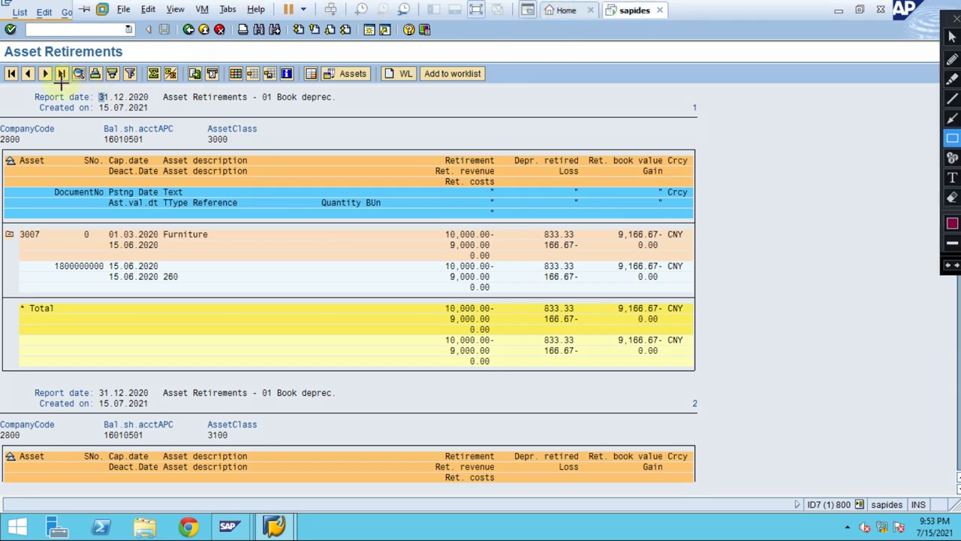
{"action": "left_click_drag", "start_coordinate": [30, 89], "coordinate": [151, 108]}
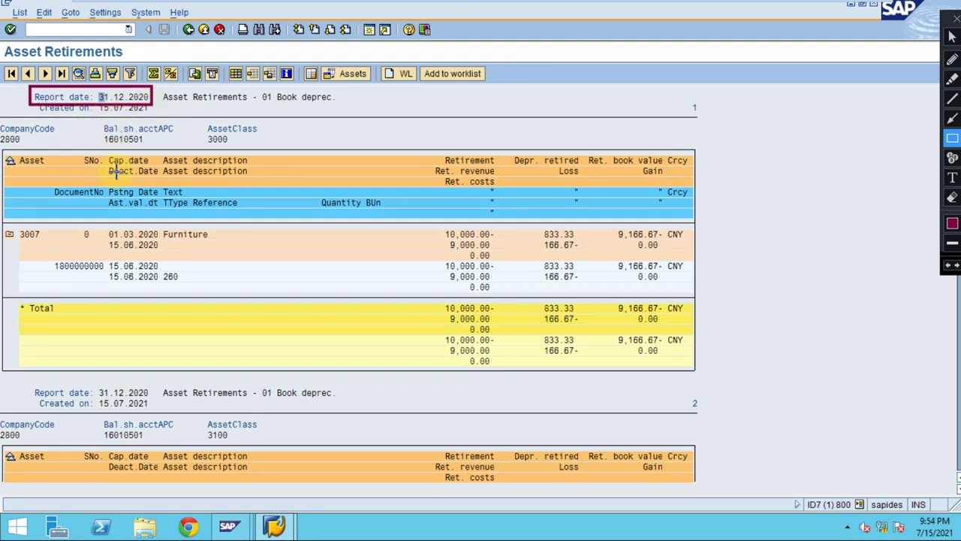
{"action": "left_click_drag", "start_coordinate": [104, 184], "coordinate": [159, 200]}
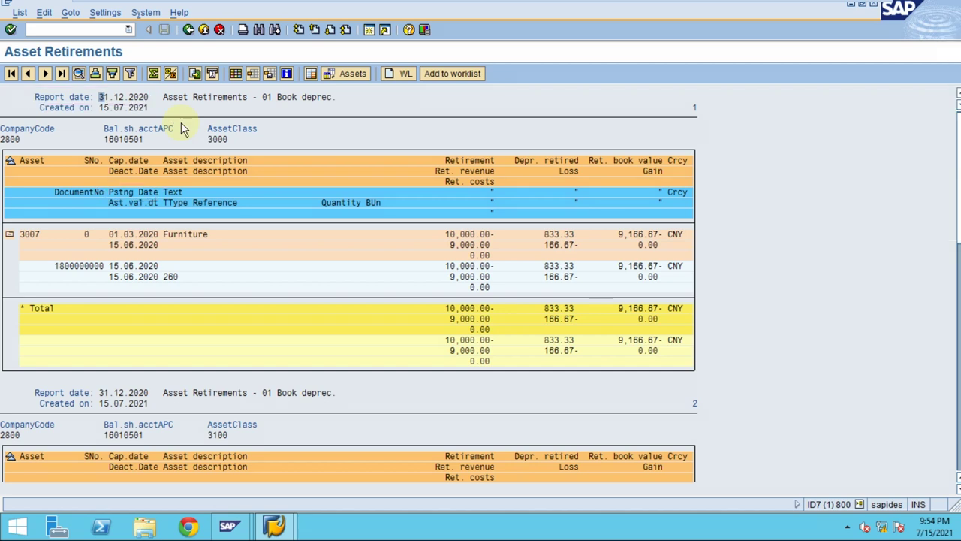
{"action": "left_click", "coordinate": [188, 30]}
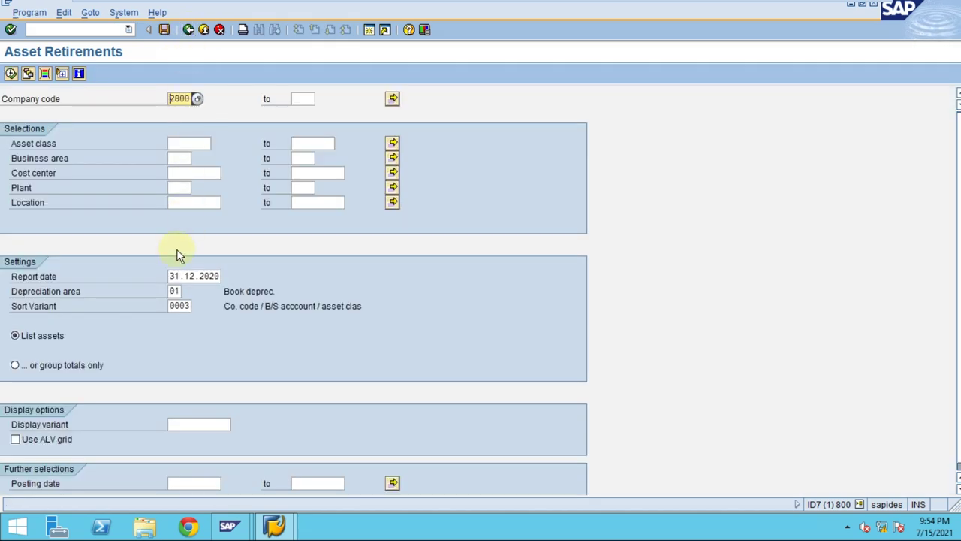
- Choose depreciation area 02 Book depreciation Group Currency from the value list and tick Use ALV grid
{"action": "left_click", "coordinate": [173, 290]}
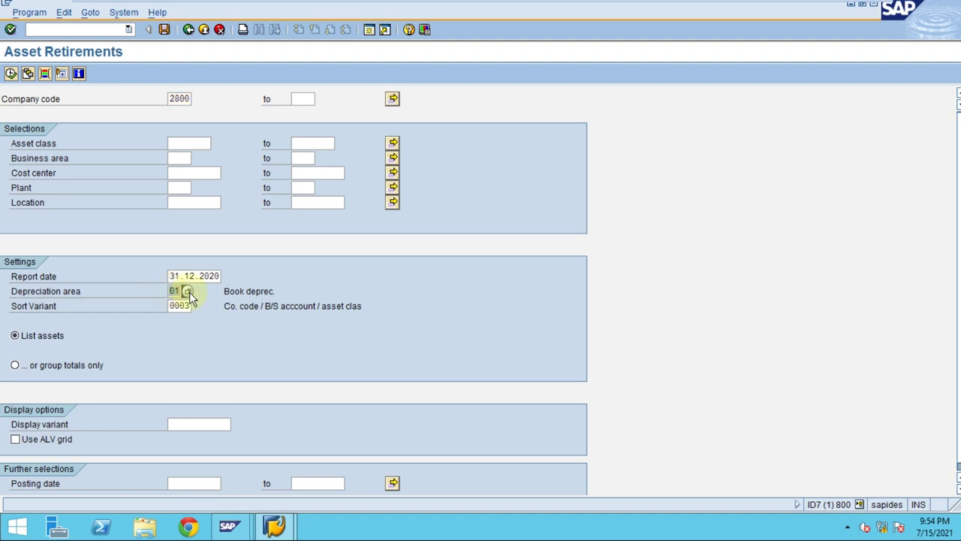
{"action": "left_click", "coordinate": [187, 291]}
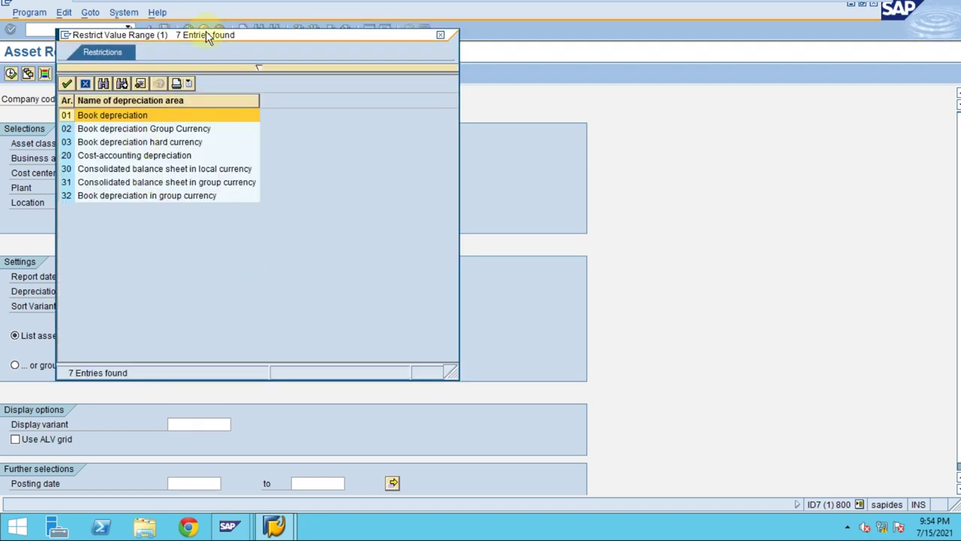
{"action": "left_click_drag", "start_coordinate": [208, 38], "coordinate": [585, 138]}
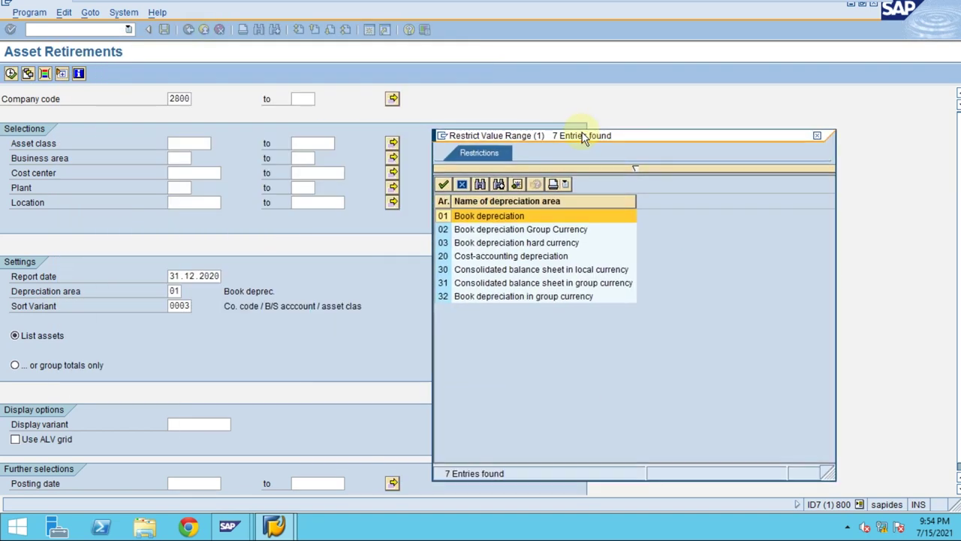
{"action": "left_click", "coordinate": [472, 232]}
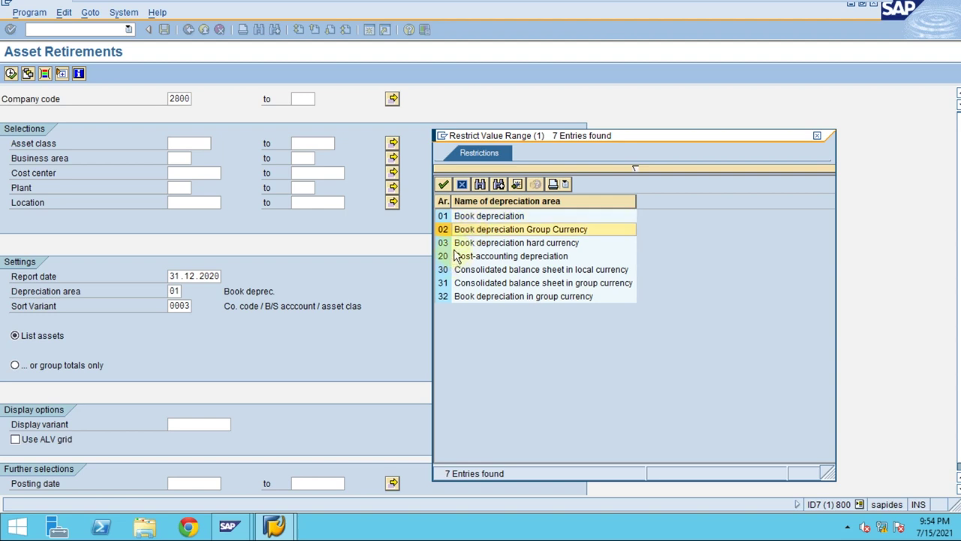
{"action": "left_click", "coordinate": [460, 245]}
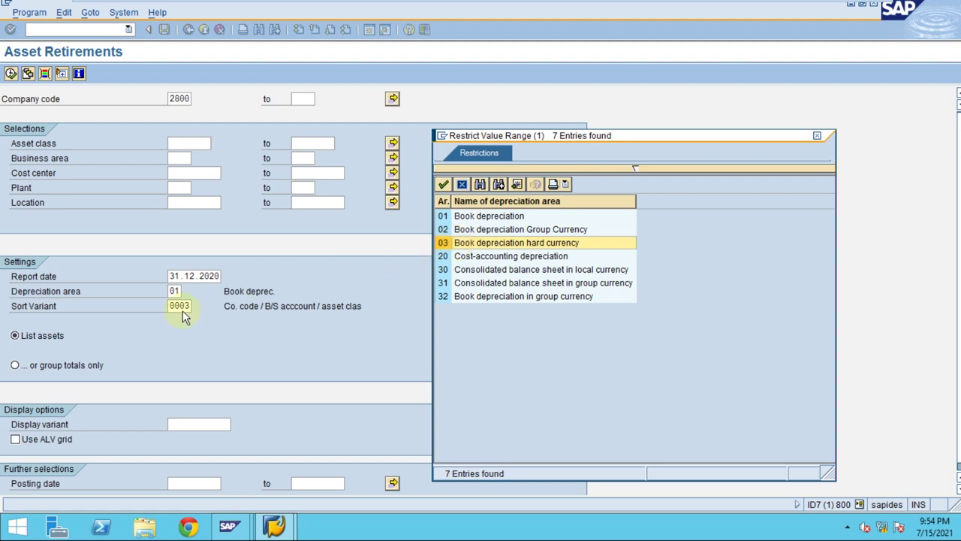
{"action": "double_click", "coordinate": [454, 233]}
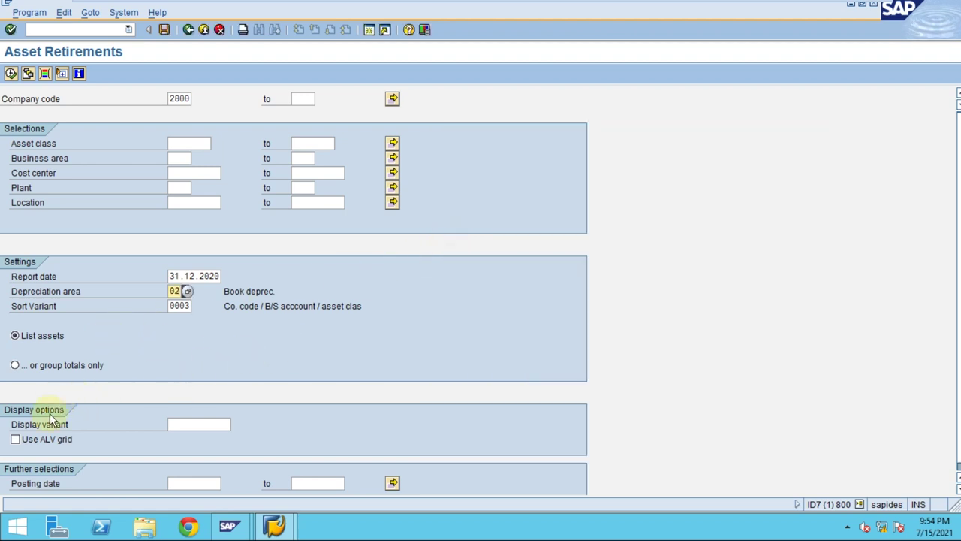
{"action": "left_click", "coordinate": [42, 441]}
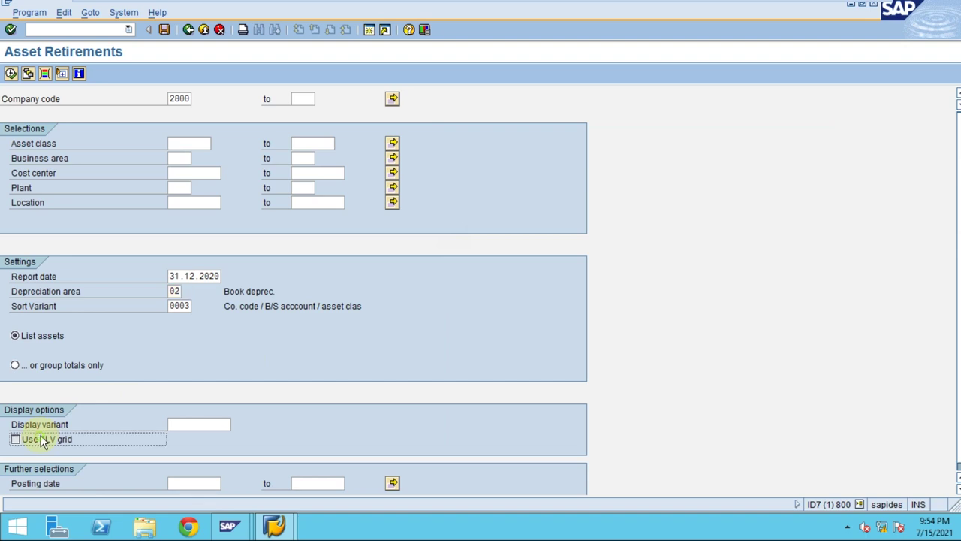
- Execute the area 02 retirements report and dismiss the ALV grid not supported message
{"action": "left_click", "coordinate": [11, 73]}
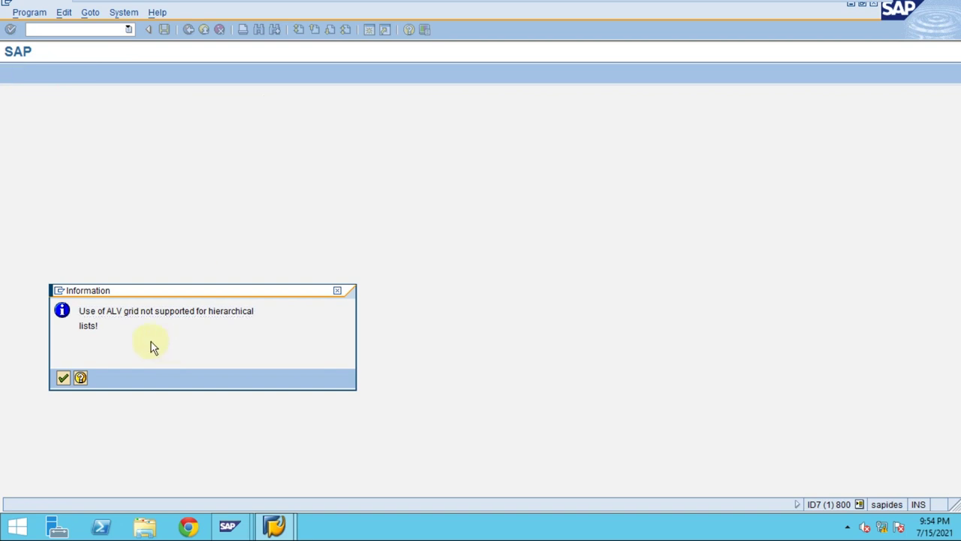
{"action": "key", "text": "Return"}
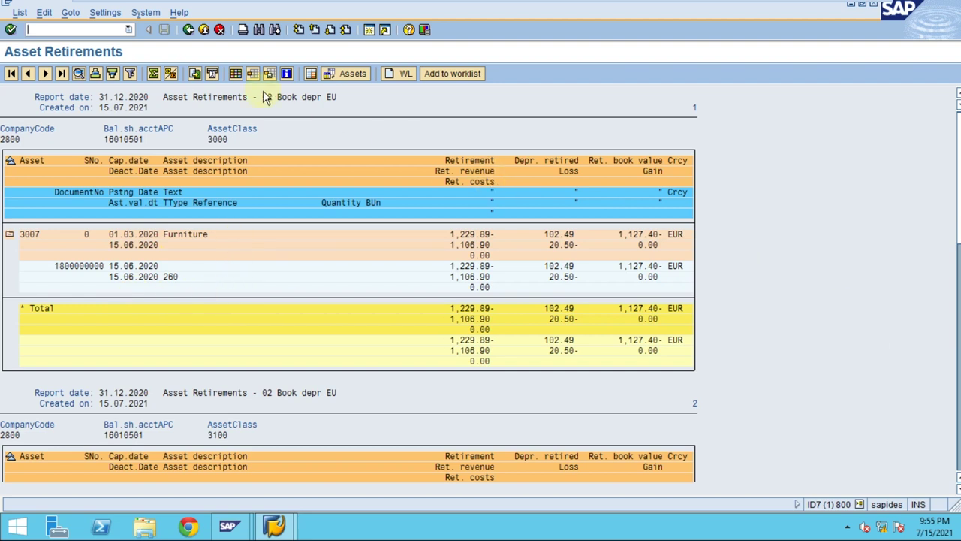
- Return to the selection screen and inspect the 31.12.2020 report date and posting date range fields
{"action": "left_click", "coordinate": [187, 30]}
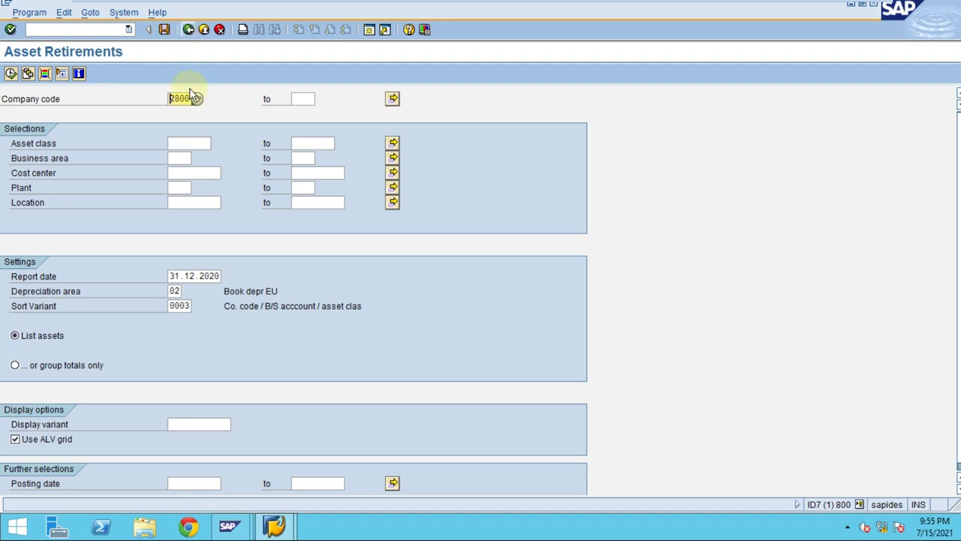
{"action": "scroll", "coordinate": [794, 311], "scroll_direction": "down", "scroll_amount": 1}
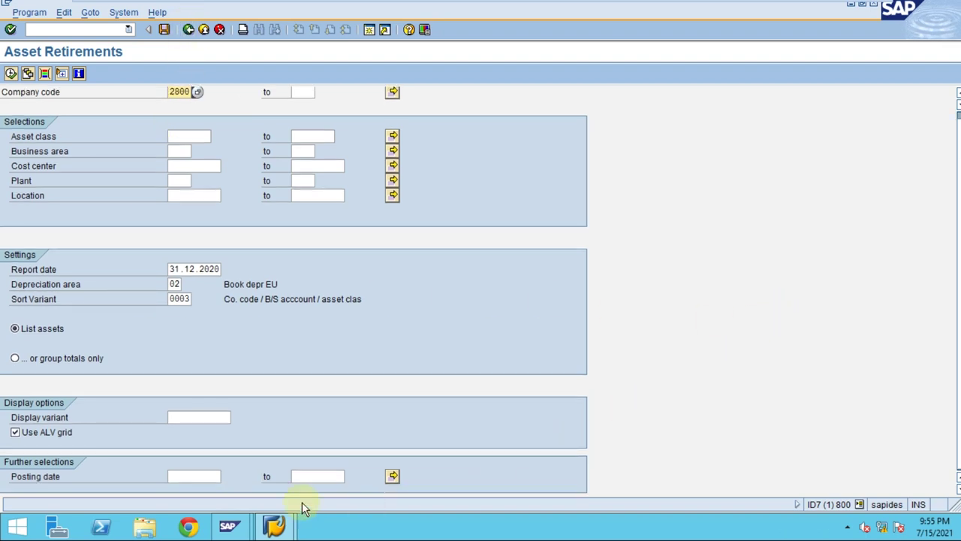
{"action": "left_click_drag", "start_coordinate": [171, 269], "coordinate": [219, 269]}
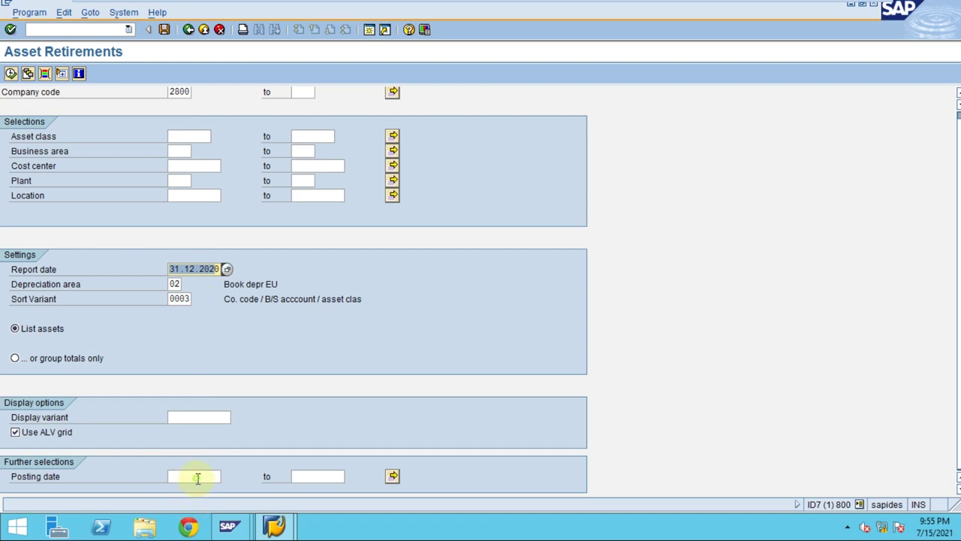
{"action": "left_click", "coordinate": [197, 478]}
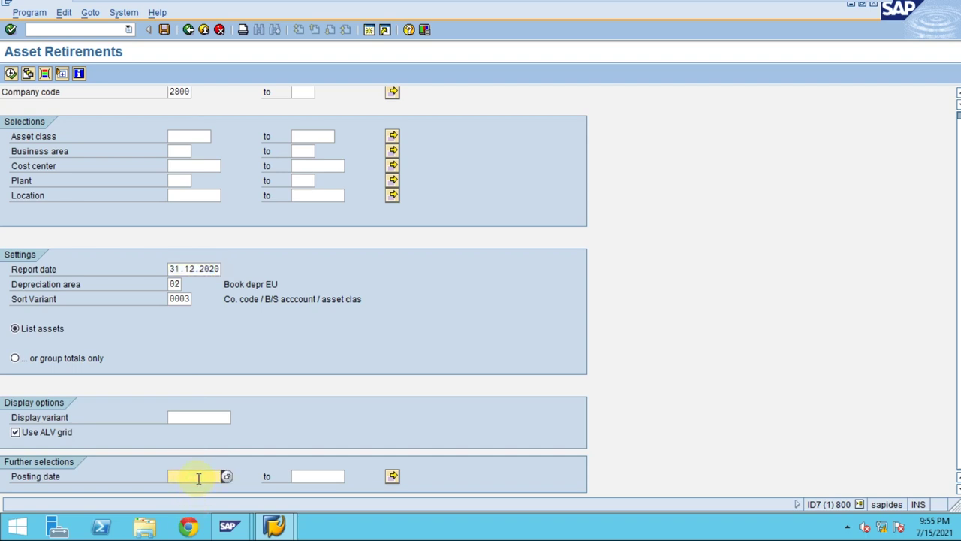
{"action": "left_click", "coordinate": [310, 476]}
{"action": "left_click", "coordinate": [198, 476]}
- Highlight the posting date, List assets, asset class and sort variant fields on screen
{"action": "mouse_move", "coordinate": [453, 4]}
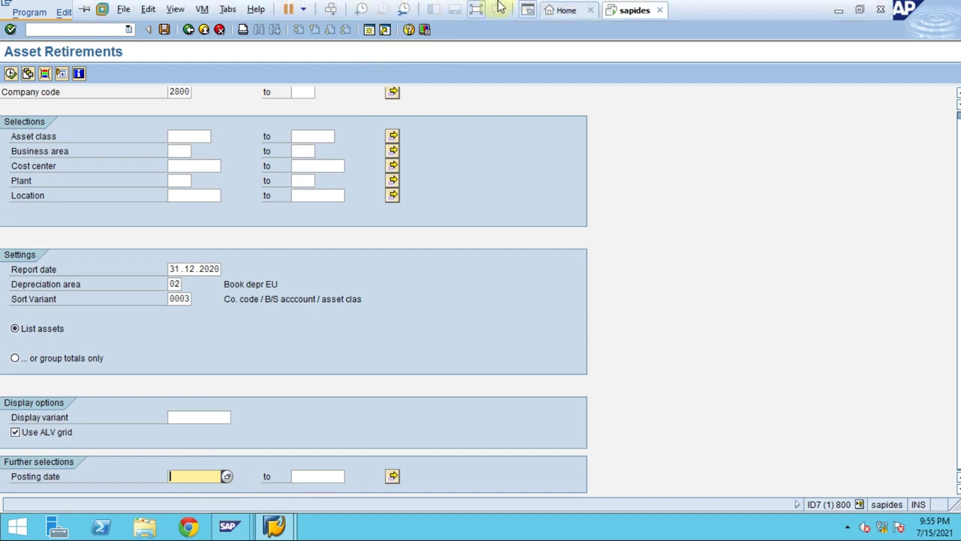
{"action": "mouse_move", "coordinate": [503, 6]}
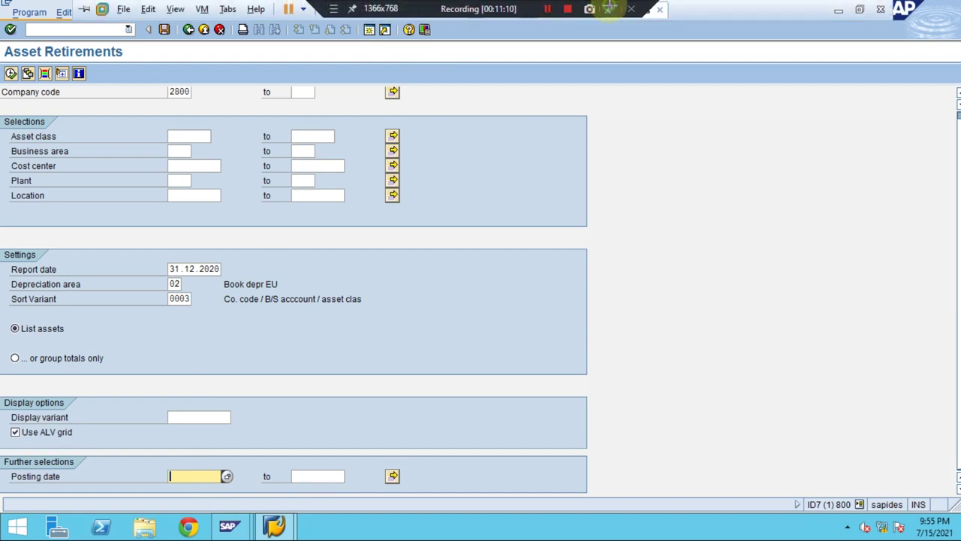
{"action": "left_click", "coordinate": [610, 7]}
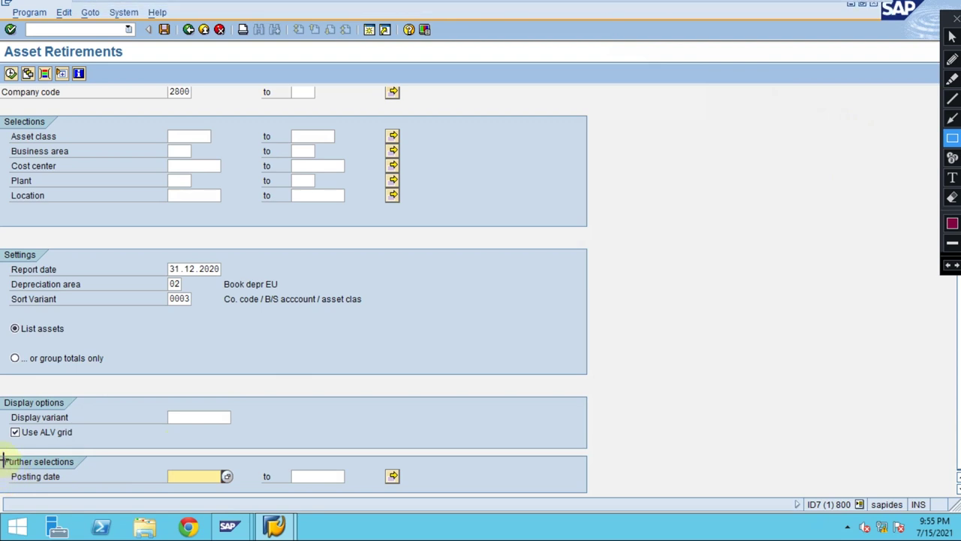
{"action": "mouse_move", "coordinate": [3, 451]}
{"action": "left_mouse_down"}
{"action": "mouse_move", "coordinate": [270, 490]}
{"action": "mouse_move", "coordinate": [357, 490]}
{"action": "left_mouse_up"}
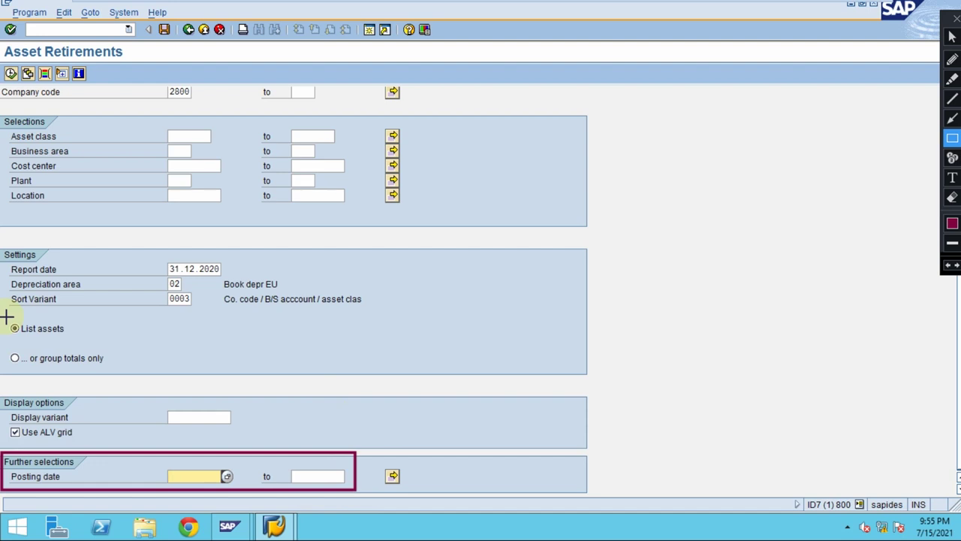
{"action": "left_click_drag", "start_coordinate": [7, 317], "coordinate": [73, 341]}
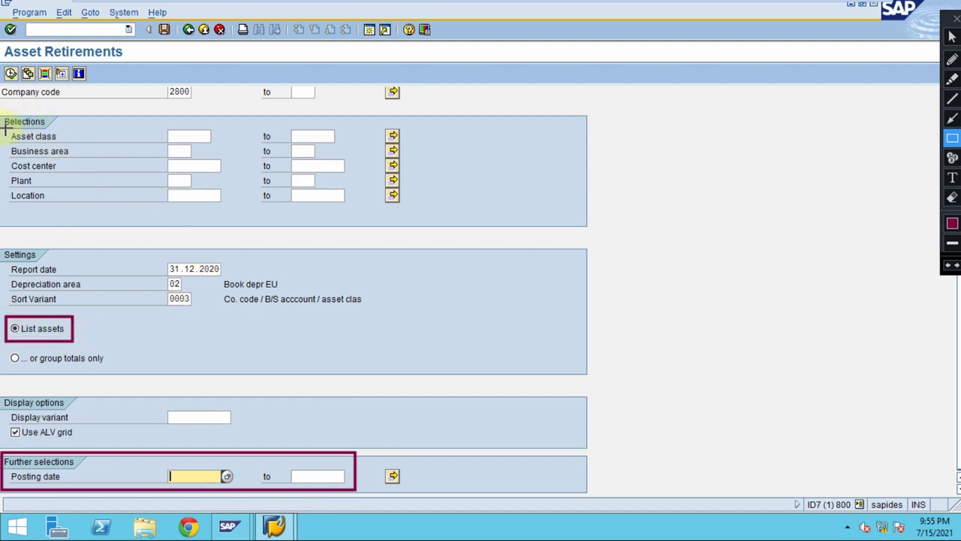
{"action": "mouse_move", "coordinate": [6, 129]}
{"action": "left_mouse_down"}
{"action": "mouse_move", "coordinate": [54, 146]}
{"action": "mouse_move", "coordinate": [215, 150]}
{"action": "left_mouse_up"}
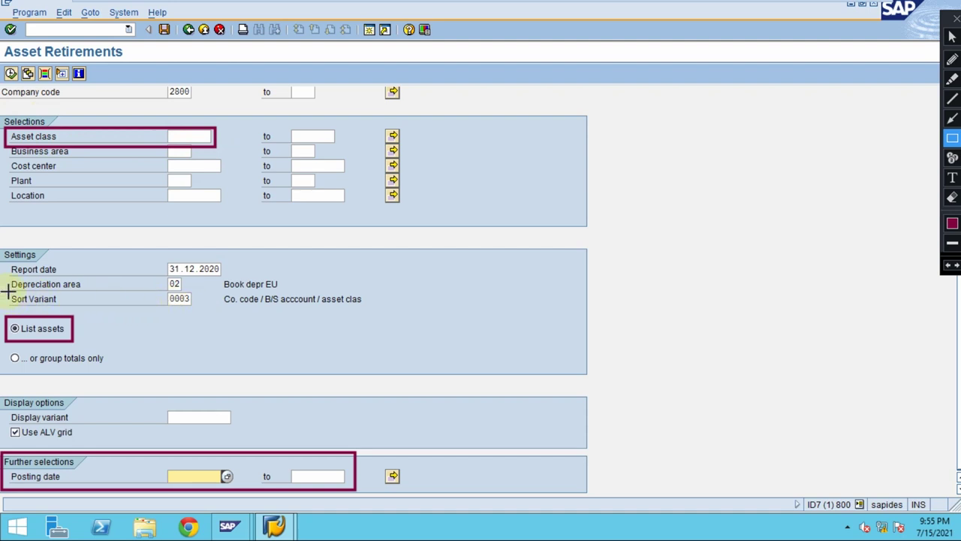
{"action": "left_click_drag", "start_coordinate": [8, 292], "coordinate": [199, 307]}
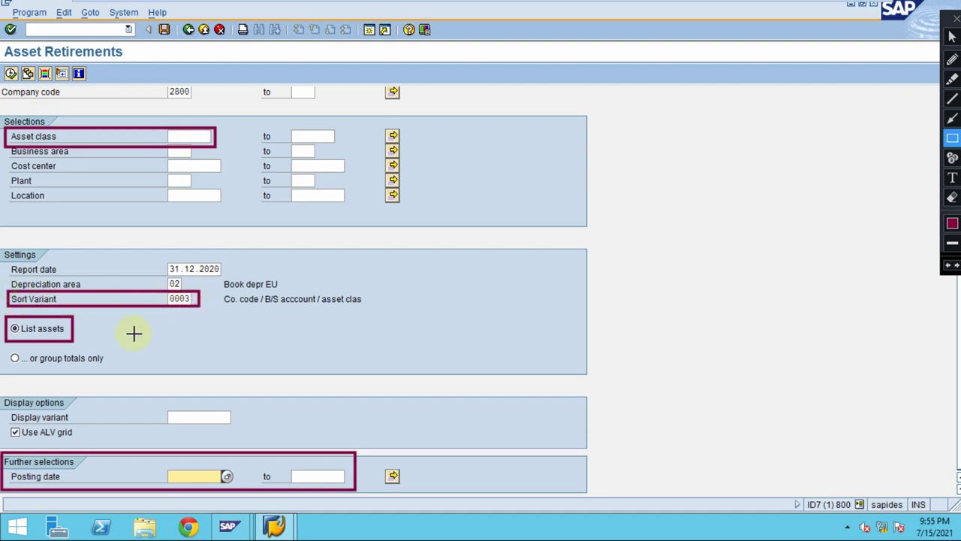